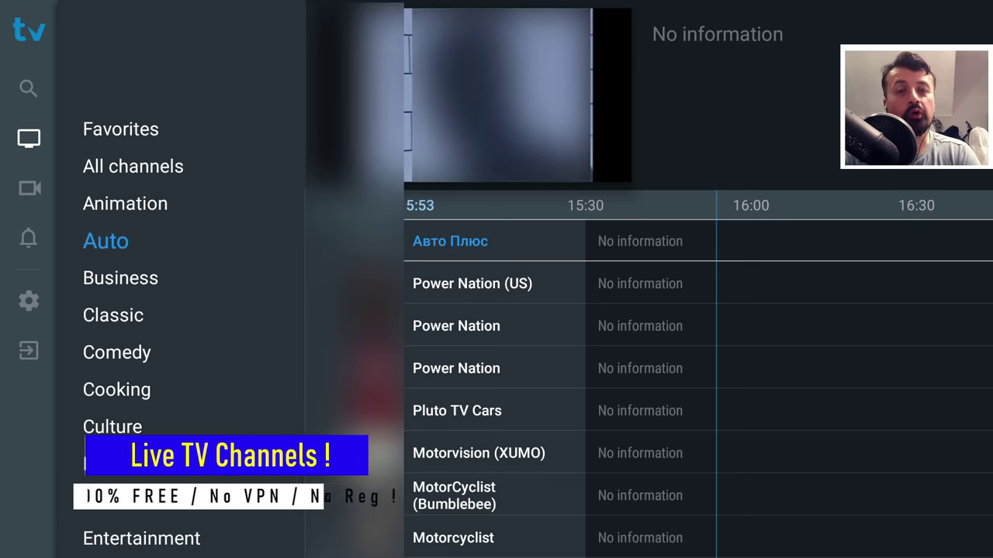
Step: Step down the channel groups from Business through Music until News is selected
{"action": "left_click", "coordinate": [120, 278]}
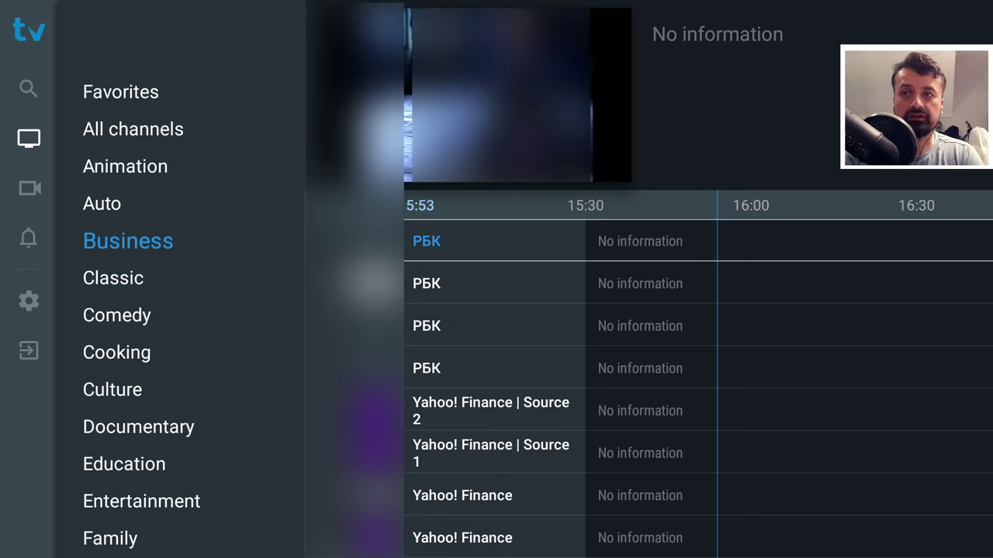
{"action": "key", "text": "Down"}
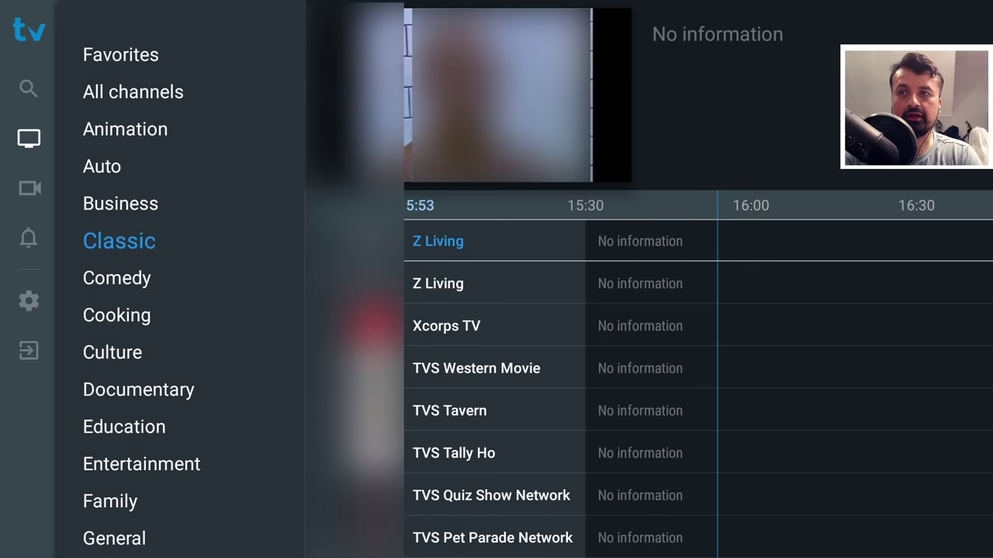
{"action": "key", "text": "Down"}
{"action": "key", "text": "Down"}
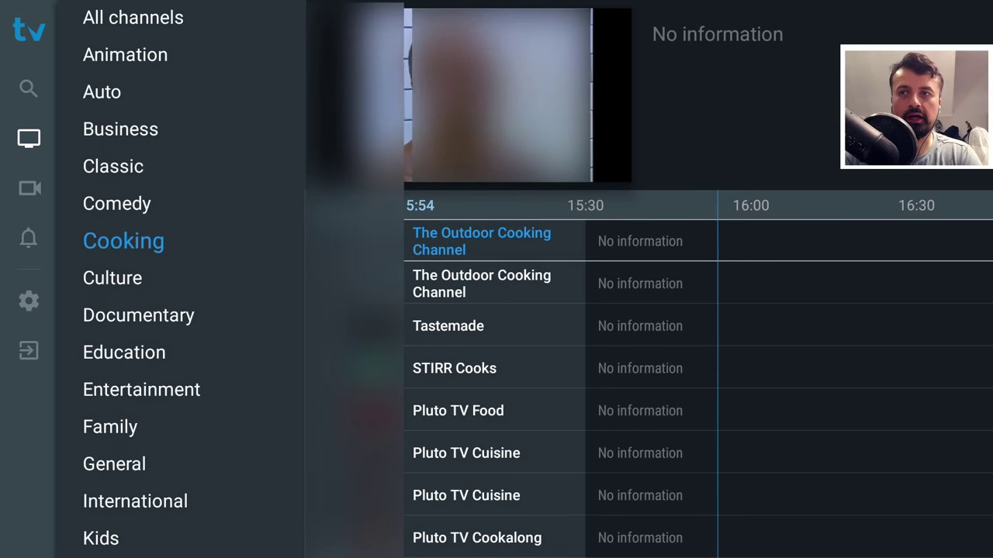
{"action": "key", "text": "Down"}
{"action": "key", "text": "Down"}
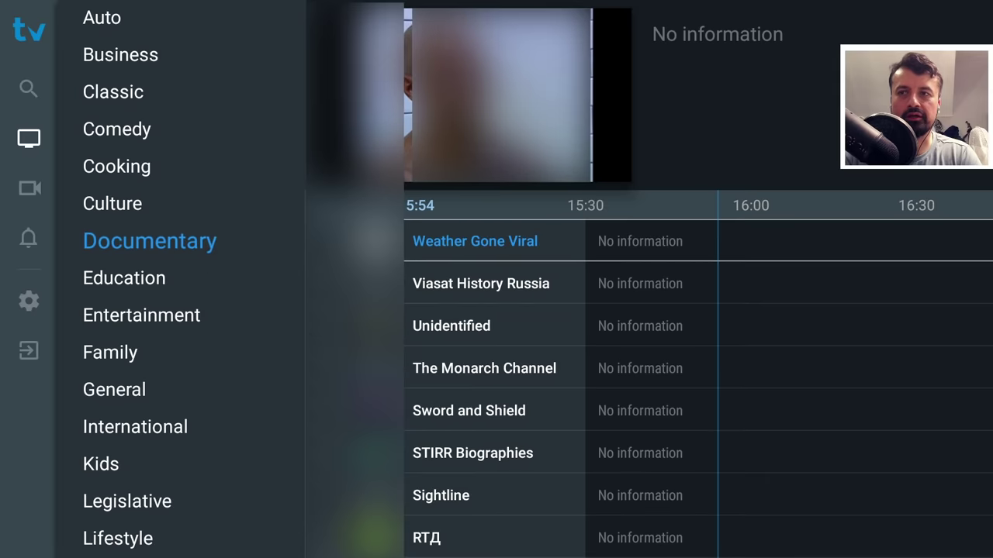
{"action": "key", "text": "Down"}
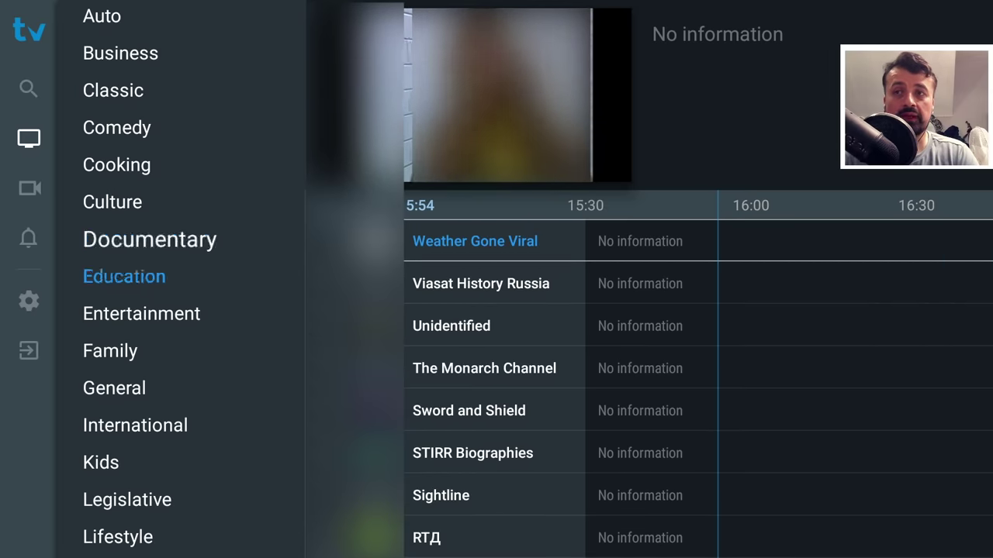
{"action": "key", "text": "Down"}
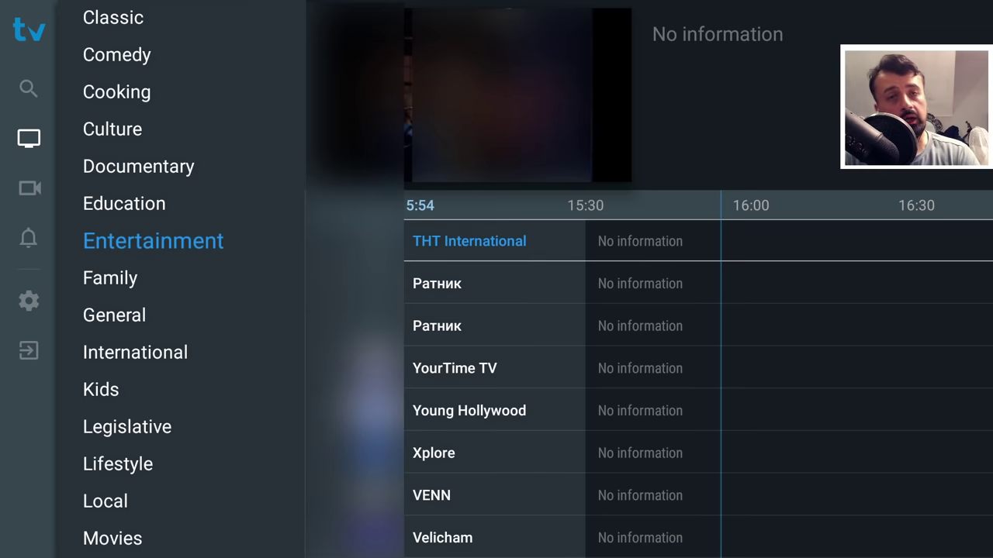
{"action": "key", "text": "Down"}
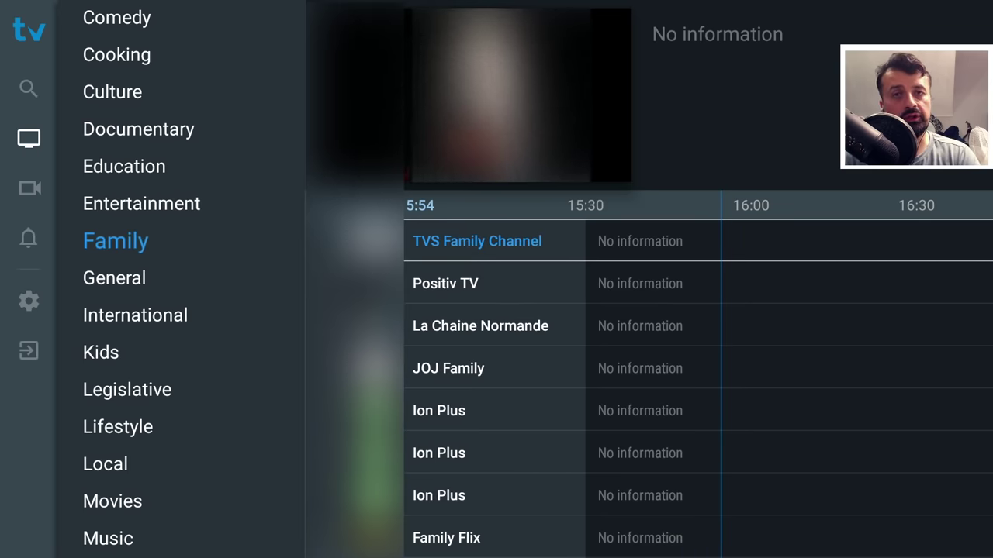
{"action": "key", "text": "Down"}
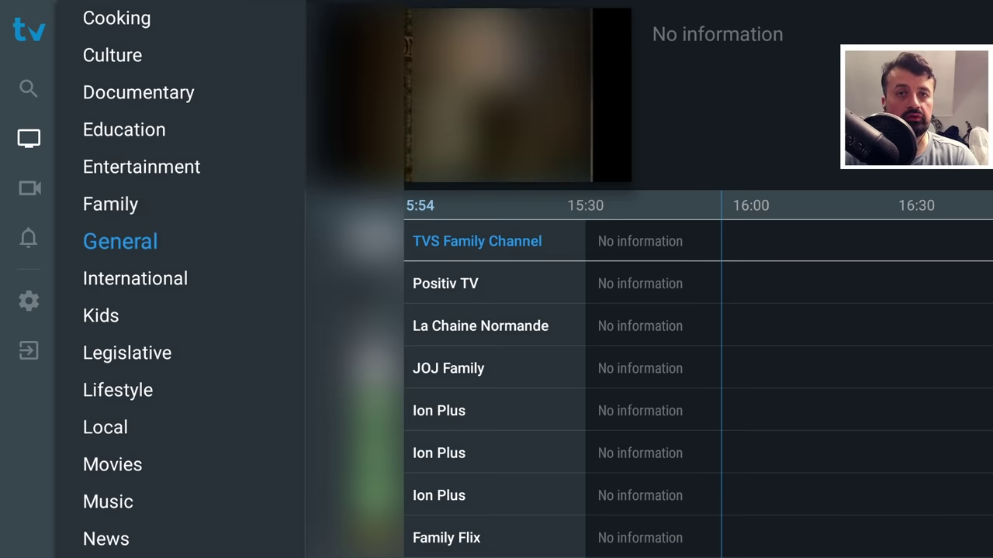
{"action": "key", "text": "Down"}
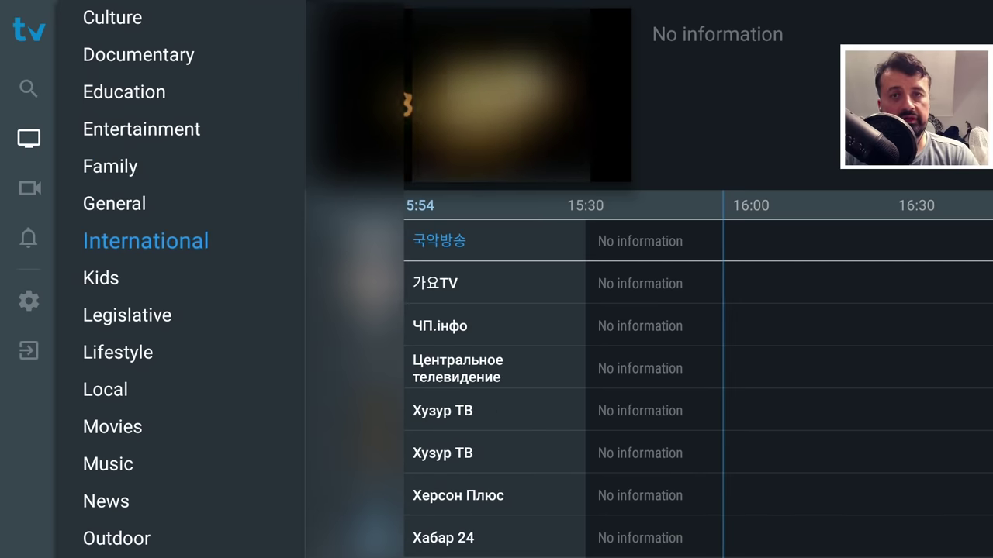
{"action": "key", "text": "Down"}
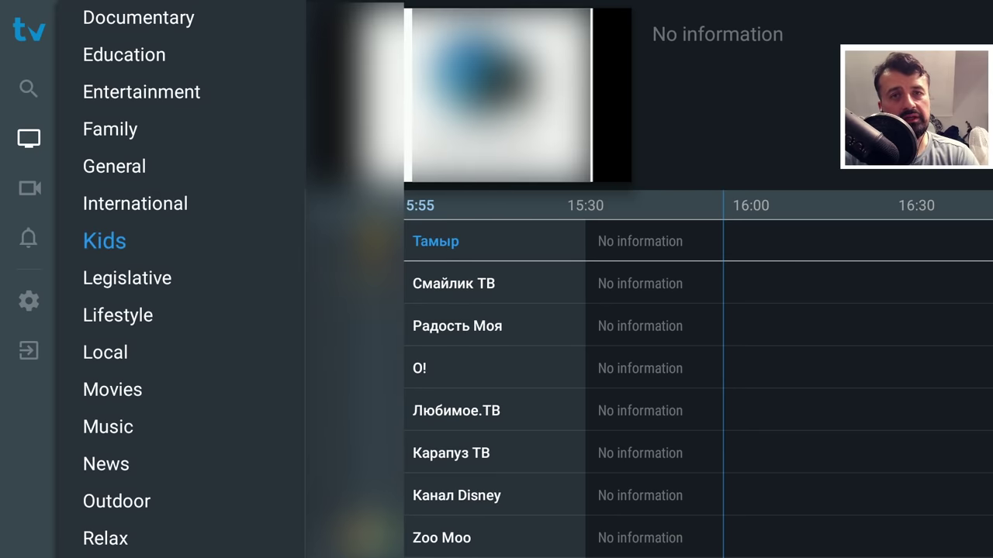
{"action": "key", "text": "Down"}
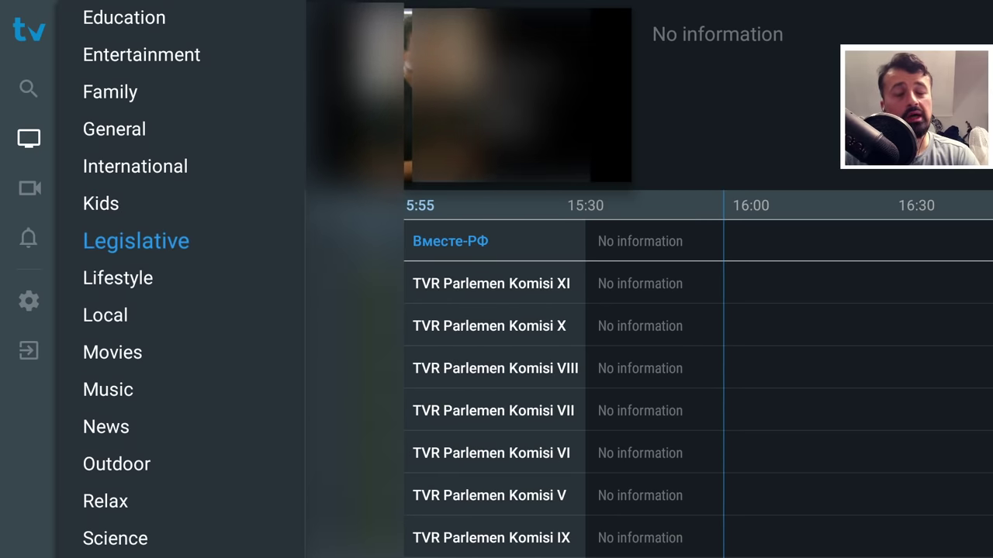
{"action": "key", "text": "Down"}
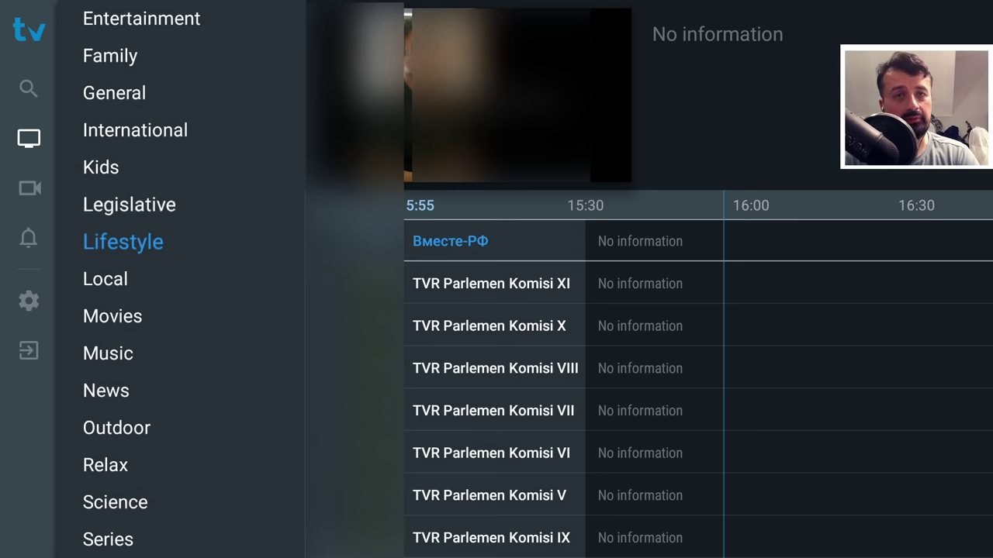
{"action": "key", "text": "Down"}
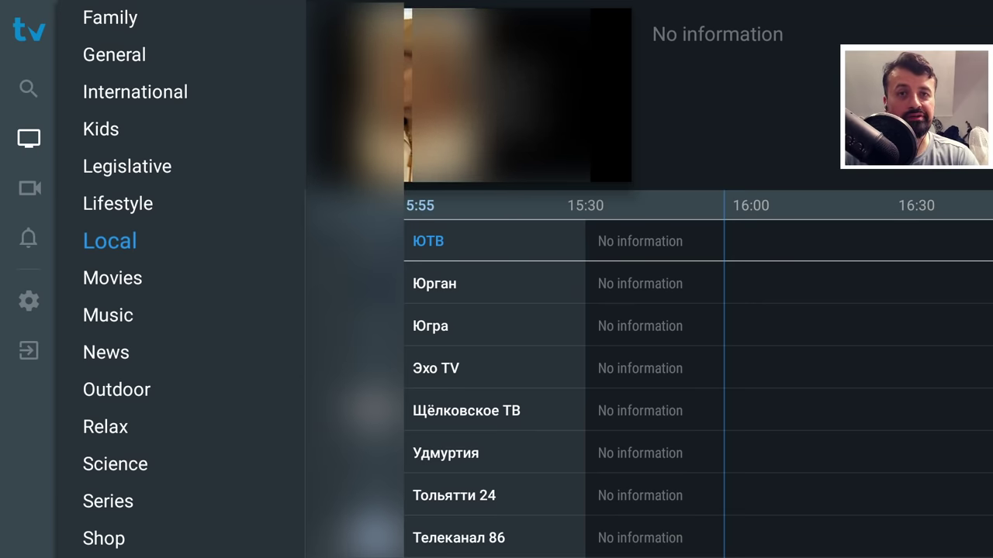
{"action": "key", "text": "Down"}
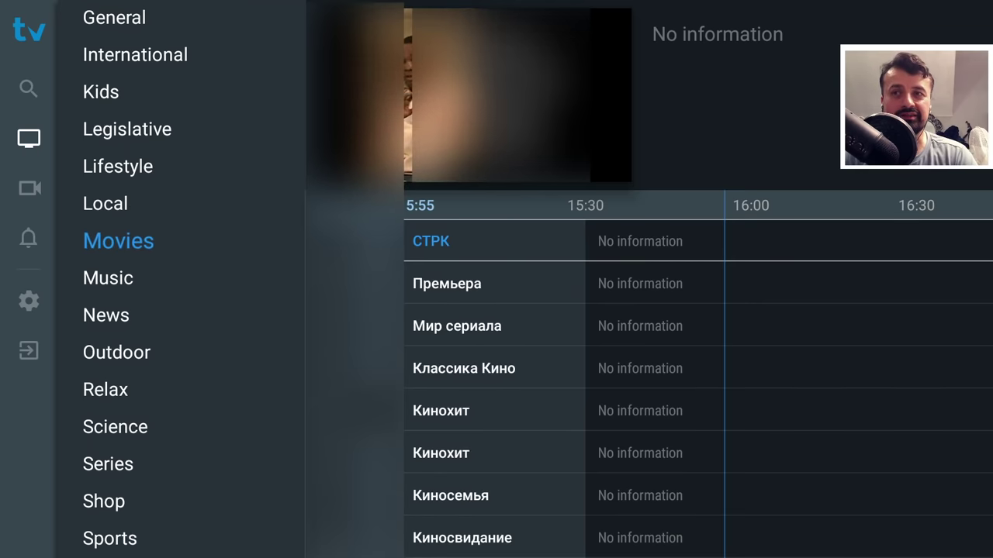
{"action": "key", "text": "Down"}
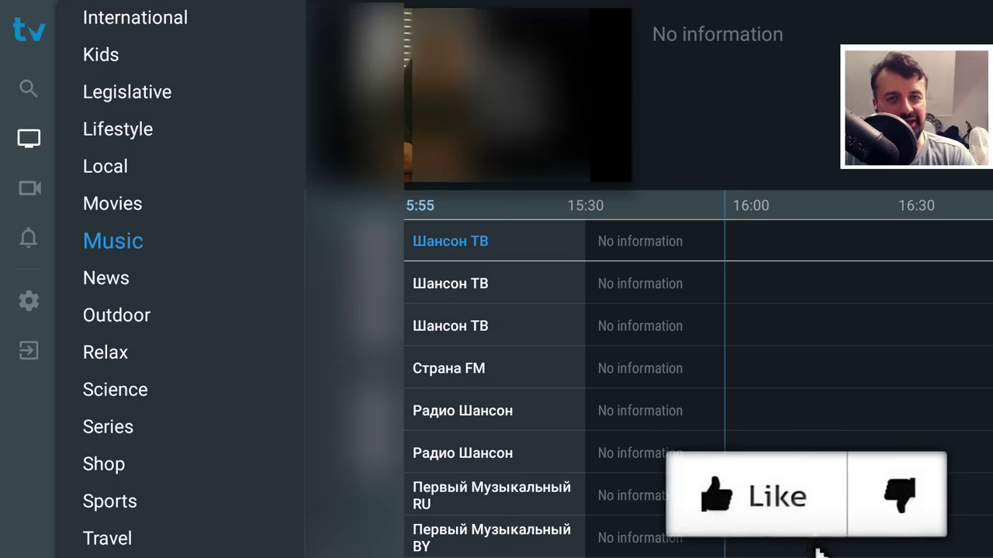
{"action": "key", "text": "Down"}
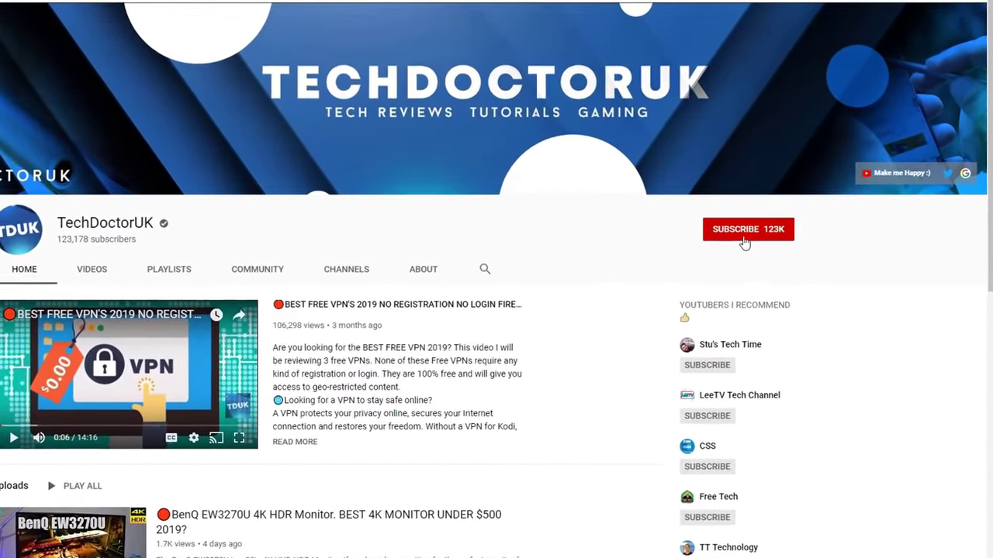
Step: Subscribe to TechDoctorUK and turn on notifications for every new video
{"action": "left_click", "coordinate": [766, 211]}
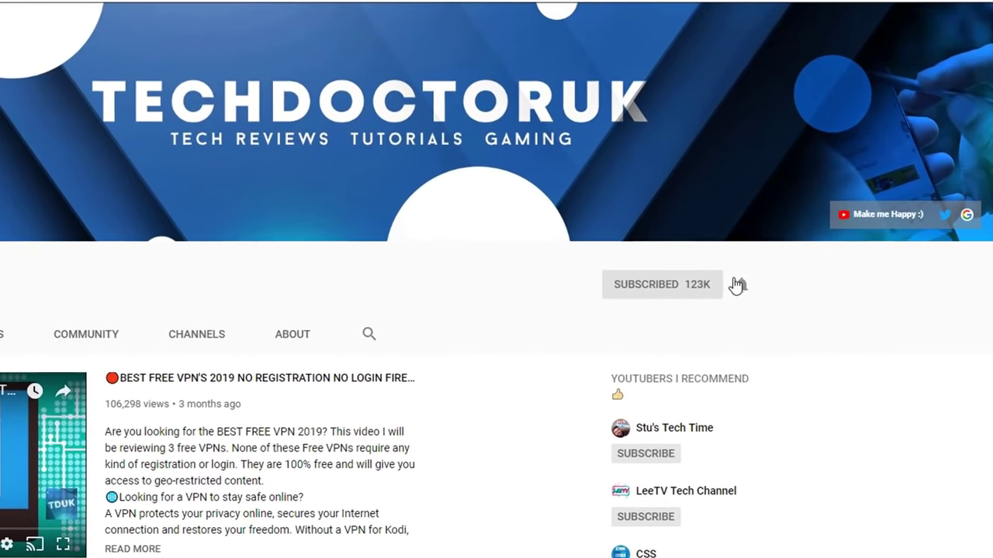
{"action": "left_click", "coordinate": [729, 302]}
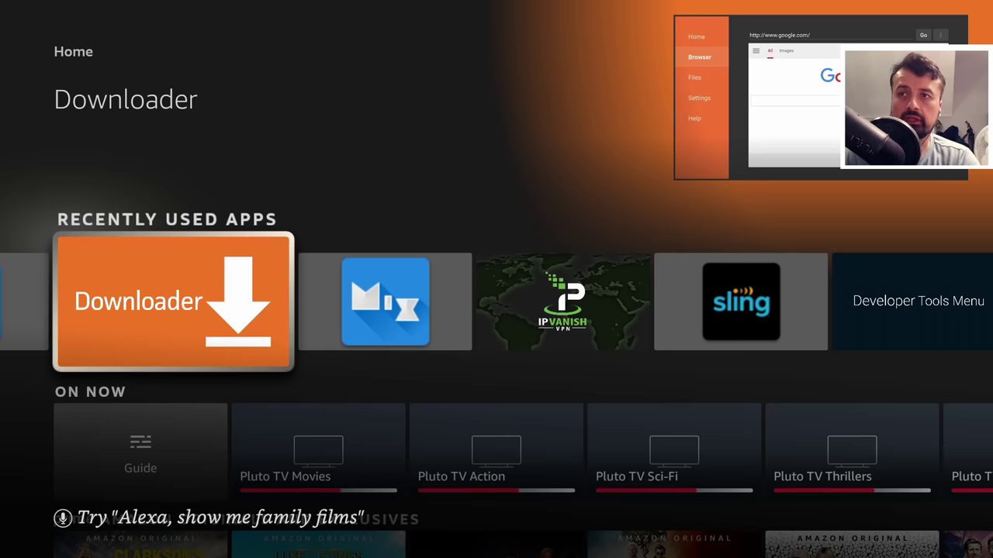
Step: Launch Downloader and bring up the keyboard for its URL field
{"action": "key", "text": "Return"}
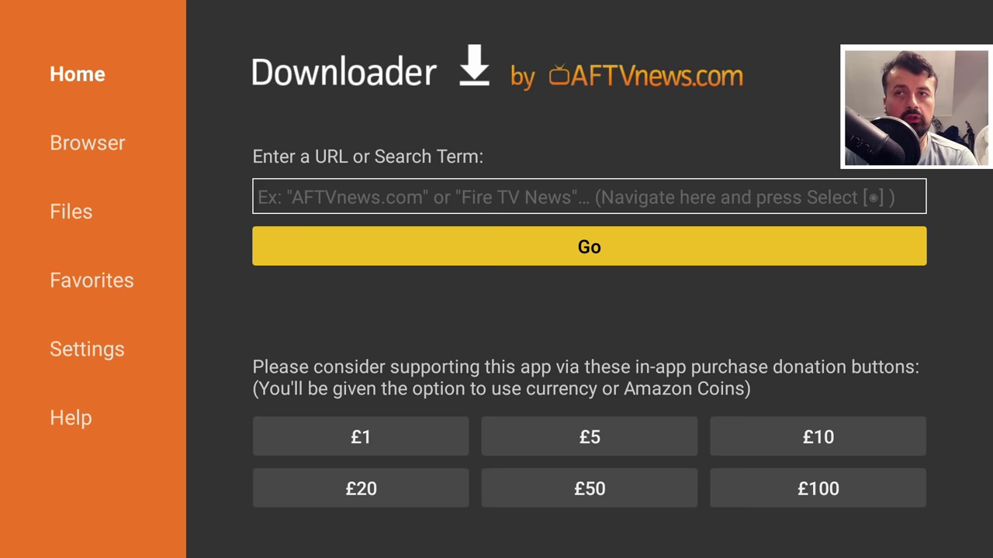
{"action": "key", "text": "Up"}
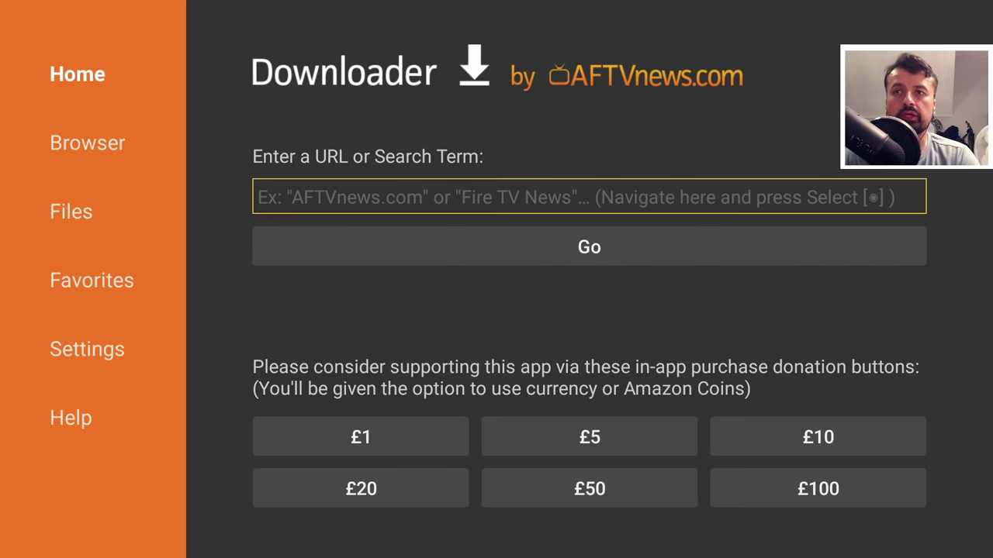
{"action": "key", "text": "Return"}
{"action": "key", "text": "Up"}
{"action": "key", "text": "Right"}
{"action": "key", "text": "Right"}
{"action": "key", "text": "Right"}
{"action": "key", "text": "Right"}
{"action": "key", "text": "Return"}
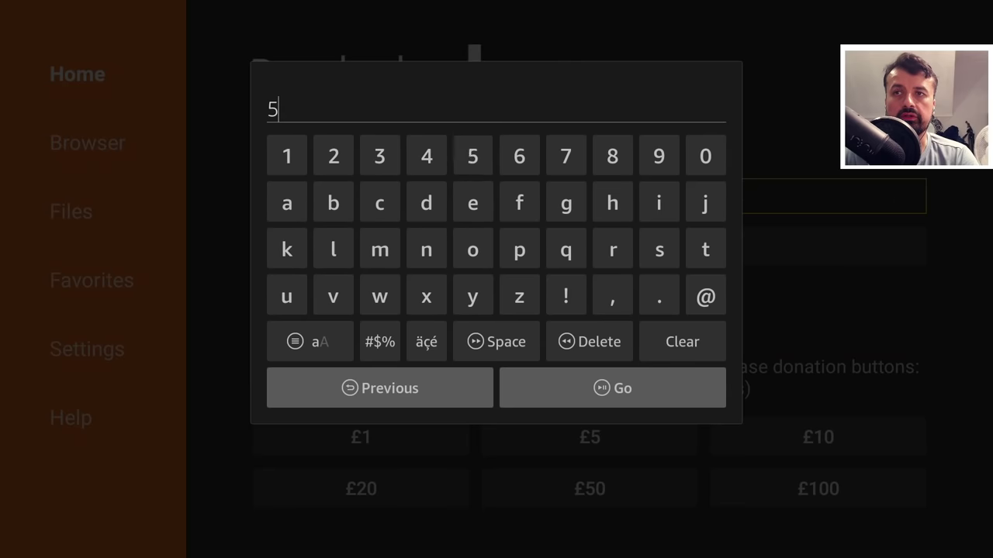
{"action": "key", "text": "Left"}
{"action": "key", "text": "Left"}
{"action": "key", "text": "Right"}
{"action": "key", "text": "Return"}
{"action": "key", "text": "Left"}
{"action": "key", "text": "Left"}
{"action": "key", "text": "Left"}
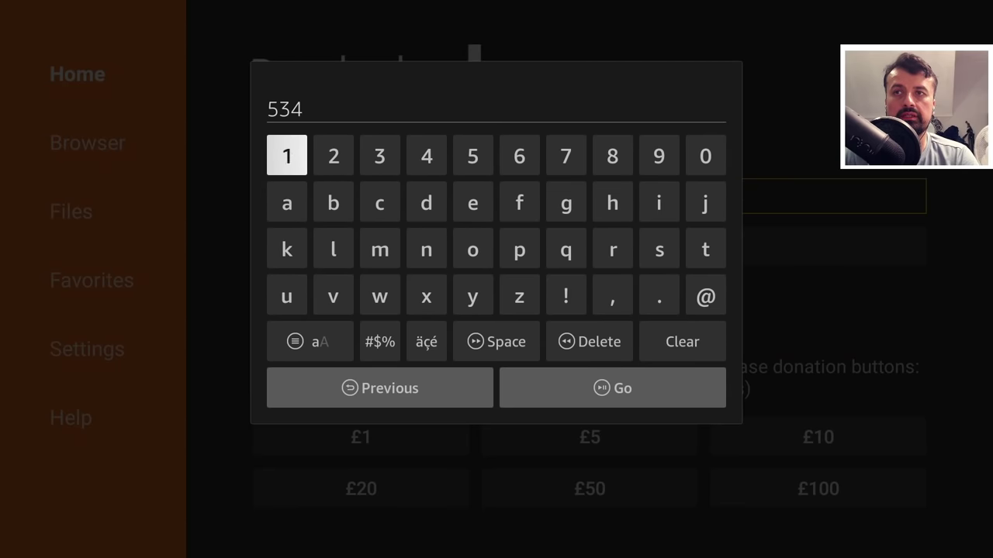
{"action": "key", "text": "Left"}
{"action": "key", "text": "Return"}
{"action": "key", "text": "Right"}
{"action": "key", "text": "Right"}
{"action": "key", "text": "Return"}
{"action": "key", "text": "Down"}
{"action": "key", "text": "Down"}
{"action": "key", "text": "Down"}
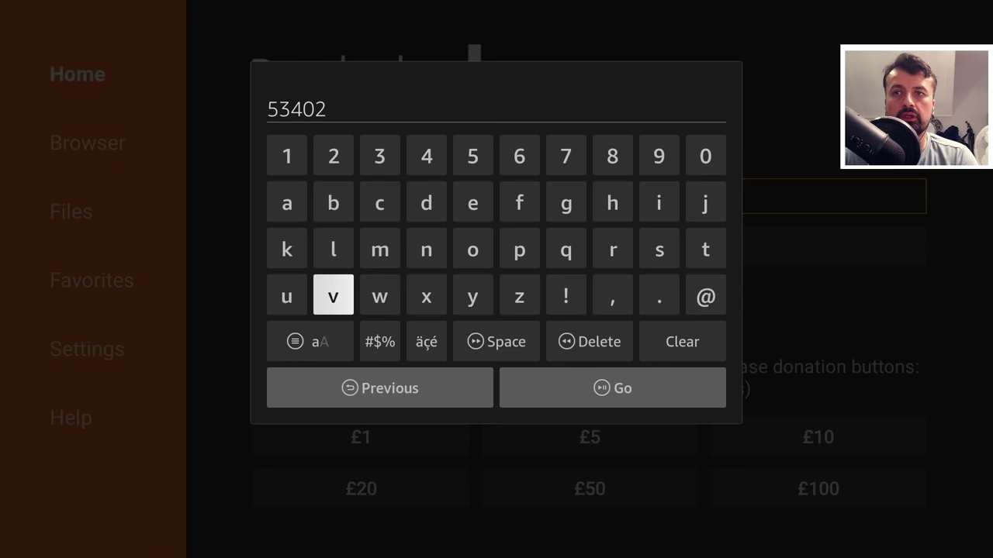
{"action": "key", "text": "Down"}
{"action": "key", "text": "Right"}
{"action": "key", "text": "Return"}
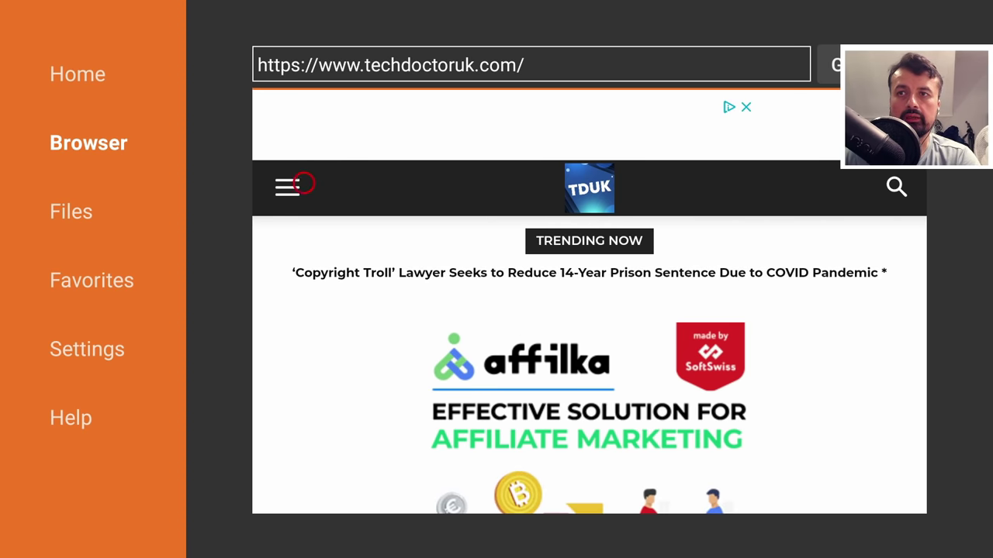
Step: Open the Over 8000+ Live TV Channels post and scroll to its Software Needed section
{"action": "left_click", "coordinate": [304, 184]}
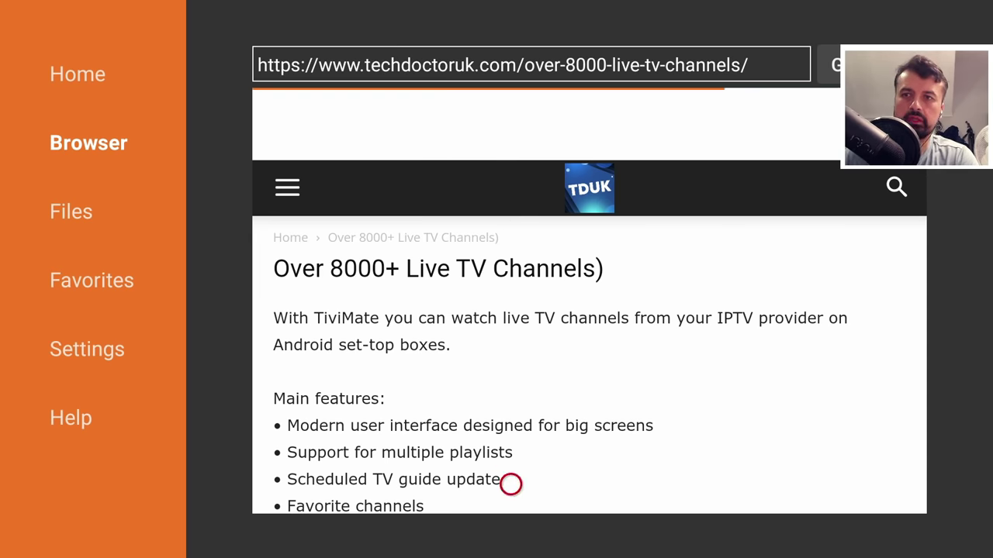
{"action": "scroll", "coordinate": [511, 494], "scroll_direction": "down", "scroll_amount": 2}
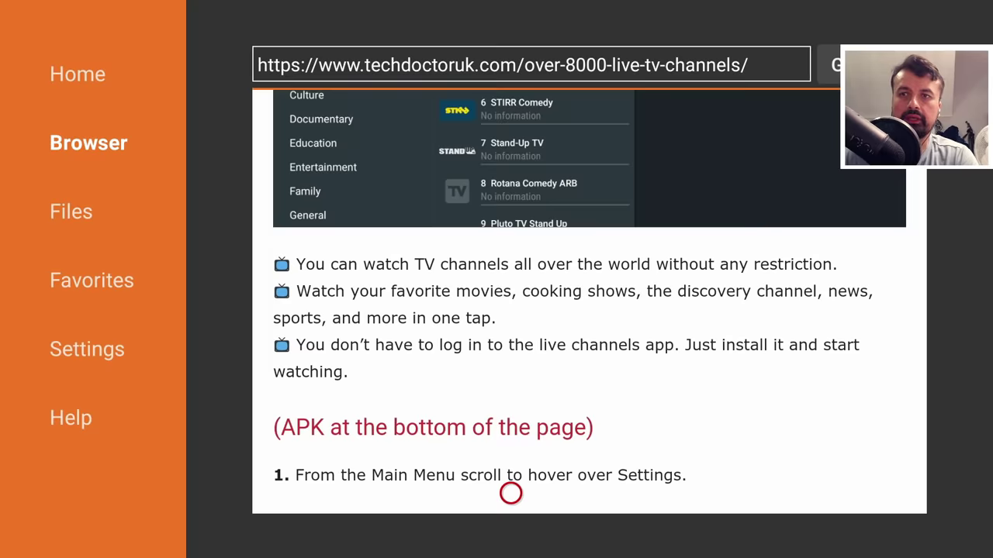
{"action": "scroll", "coordinate": [511, 493], "scroll_direction": "down", "scroll_amount": 10}
{"action": "scroll", "coordinate": [511, 493], "scroll_direction": "down", "scroll_amount": 10}
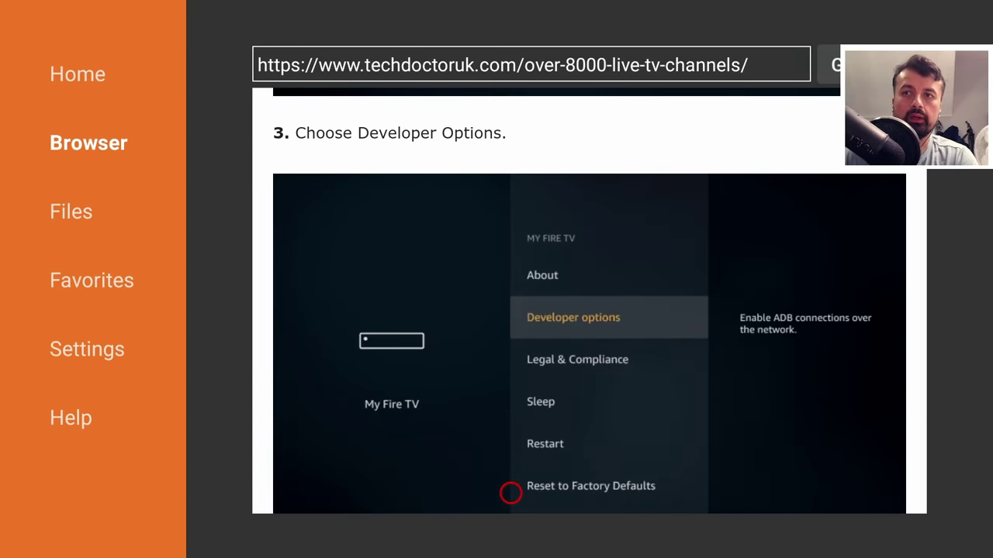
{"action": "scroll", "coordinate": [511, 493], "scroll_direction": "down", "scroll_amount": 4}
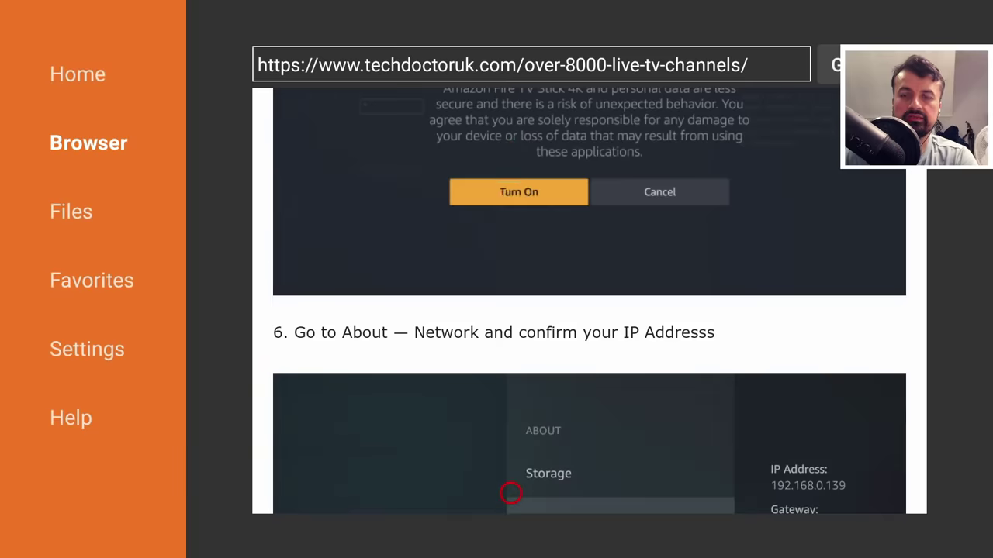
{"action": "scroll", "coordinate": [511, 494], "scroll_direction": "down", "scroll_amount": 5}
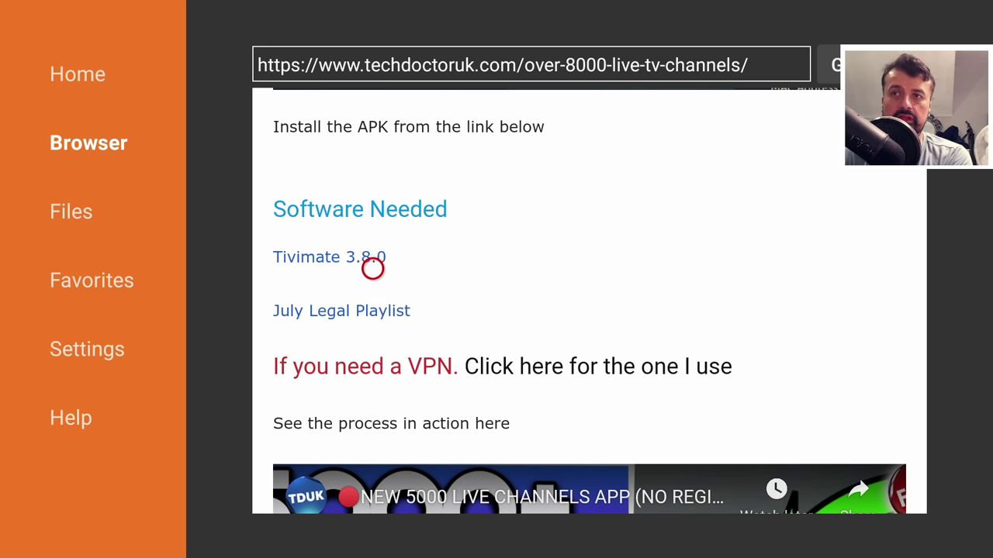
Step: Visit the Tivimate 3.8.0 page, then return to the over-8000 channels article
{"action": "left_click", "coordinate": [373, 267]}
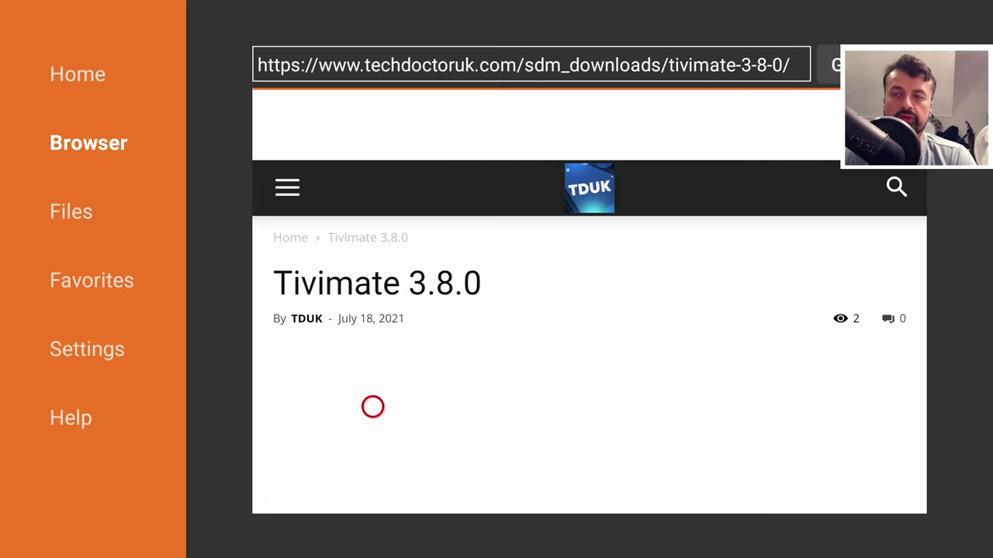
{"action": "scroll", "coordinate": [372, 492], "scroll_direction": "down", "scroll_amount": 10}
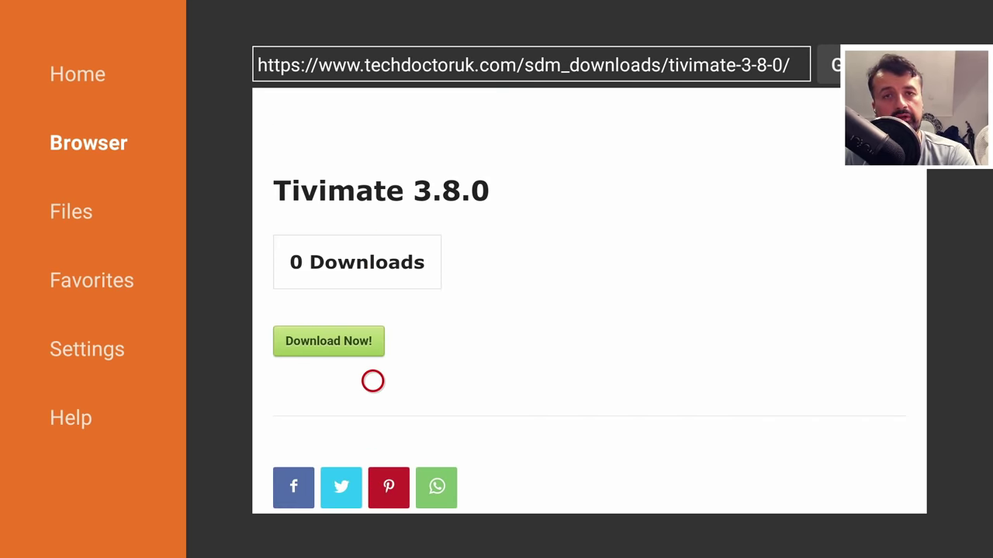
{"action": "left_click", "coordinate": [373, 381]}
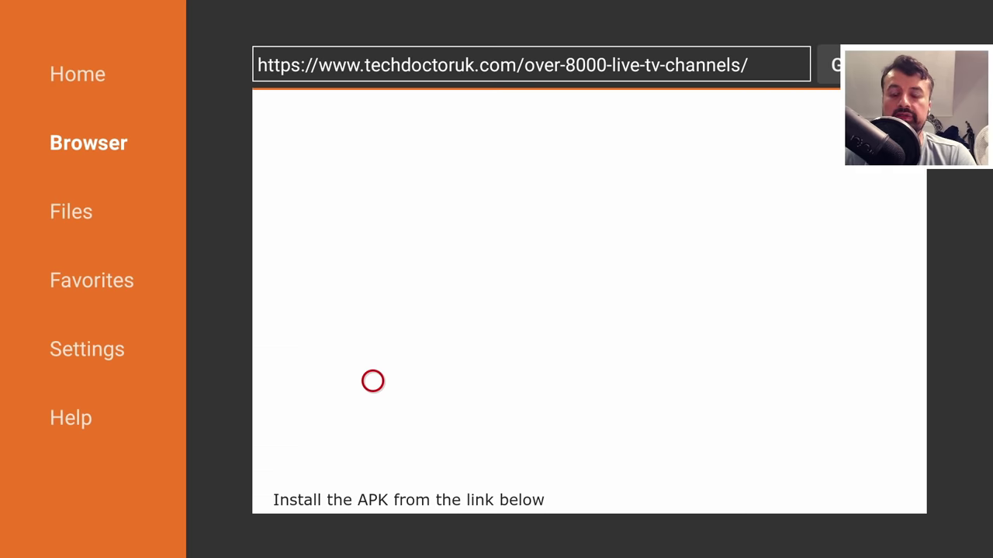
Step: Download the July Legal Playlist file from its download page
{"action": "scroll", "coordinate": [372, 381], "scroll_direction": "down", "scroll_amount": 5}
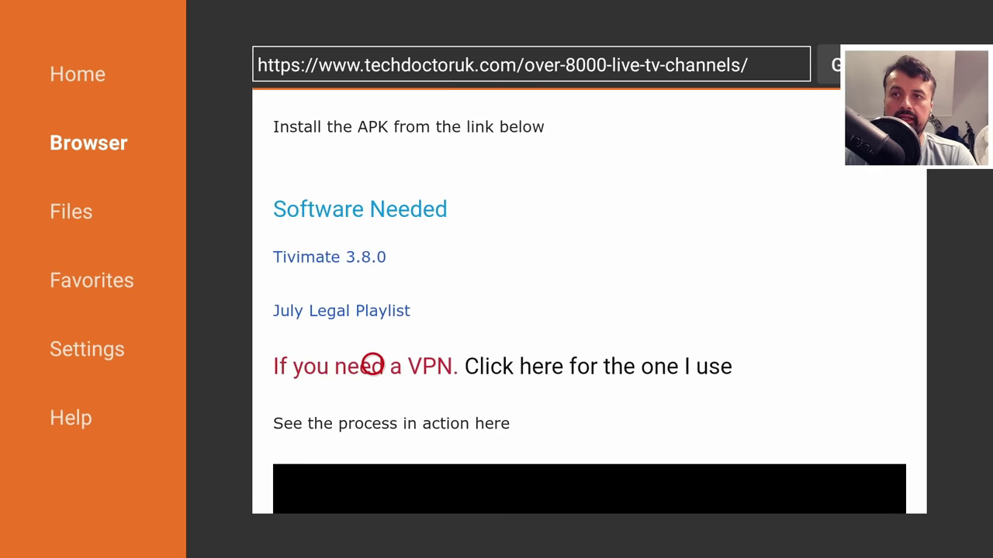
{"action": "left_click", "coordinate": [372, 311]}
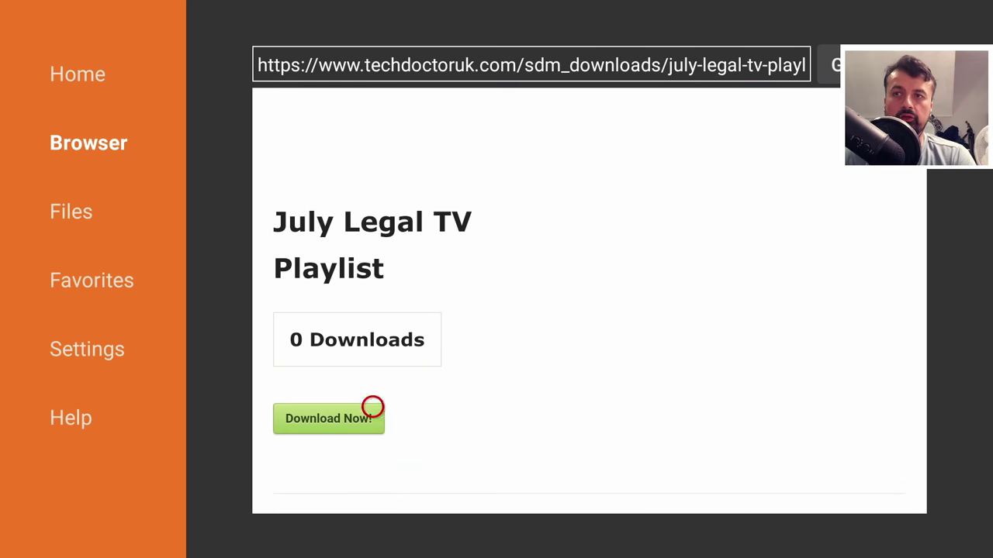
{"action": "left_click", "coordinate": [346, 406]}
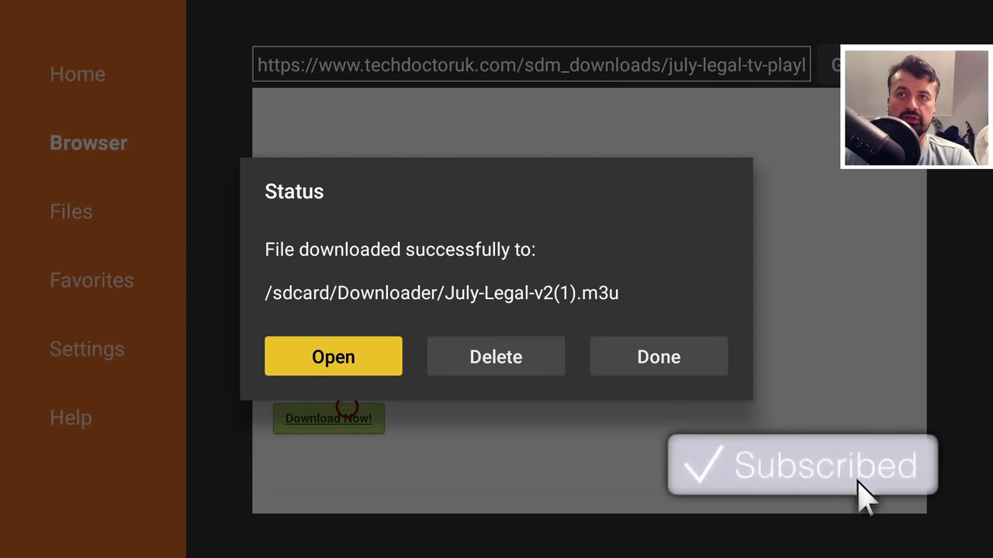
{"action": "key", "text": "Right"}
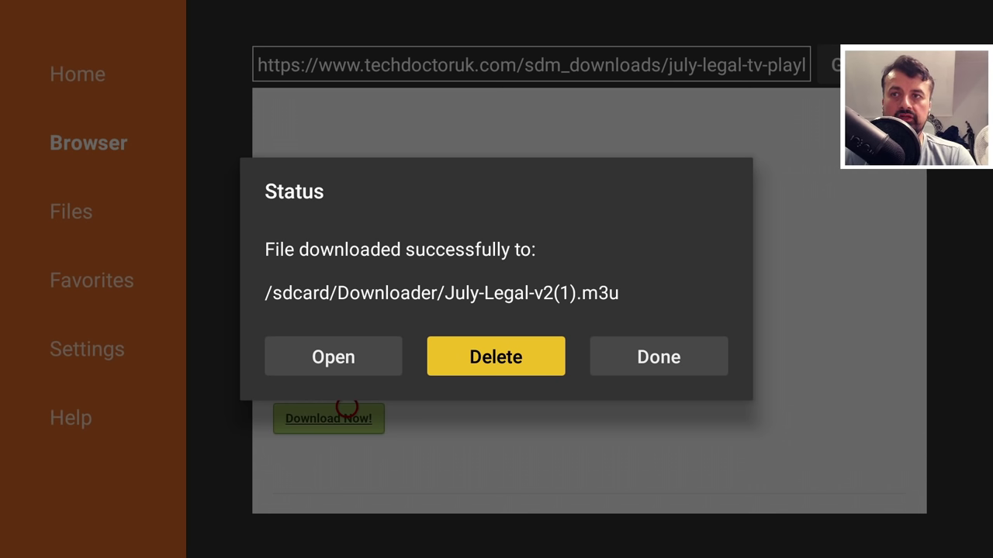
Step: Return to the Fire TV home screen and launch TiviMate from the installed apps list
{"action": "key", "text": "Home"}
{"action": "key", "text": "Right"}
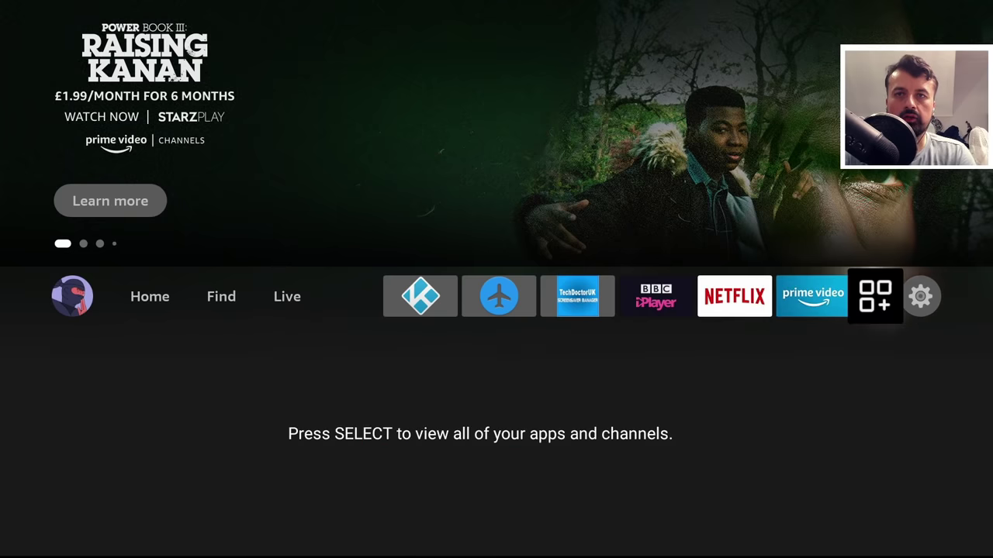
{"action": "key", "text": "Return"}
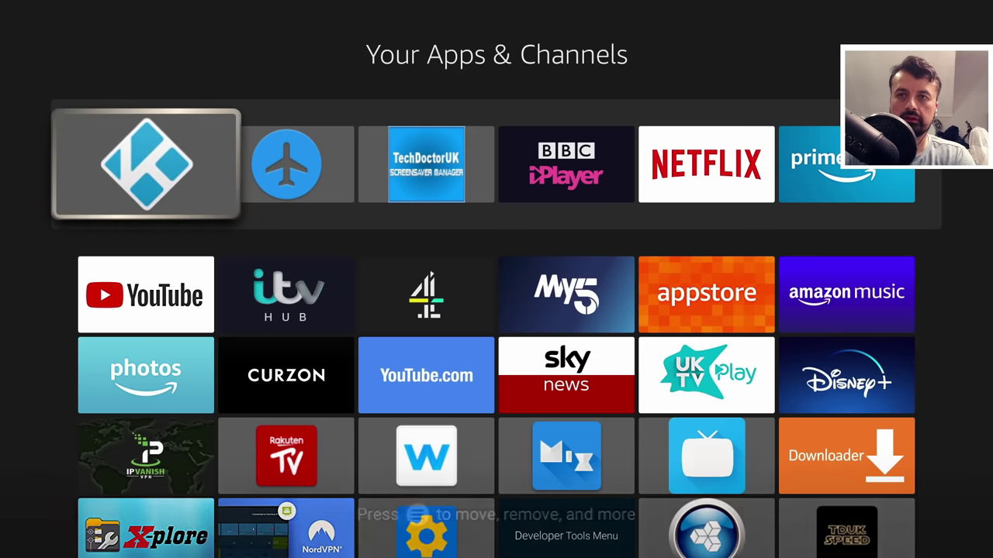
{"action": "key", "text": "Up"}
{"action": "key", "text": "Left"}
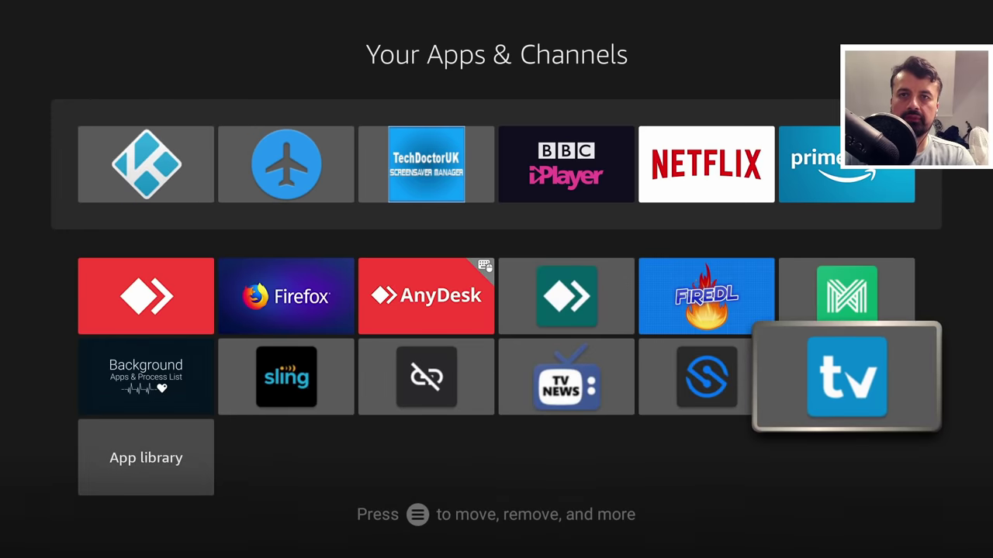
{"action": "key", "text": "Left"}
{"action": "key", "text": "Right"}
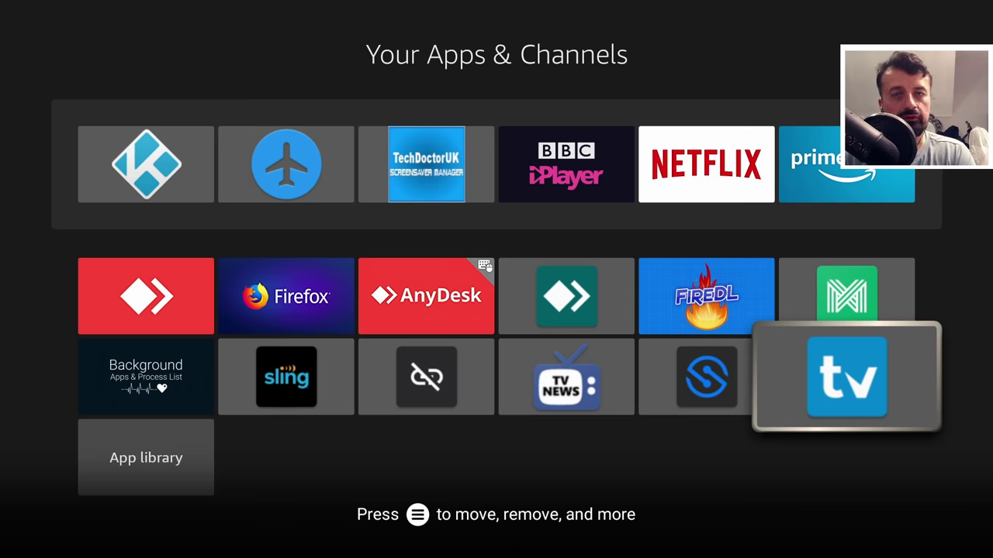
{"action": "key", "text": "Return"}
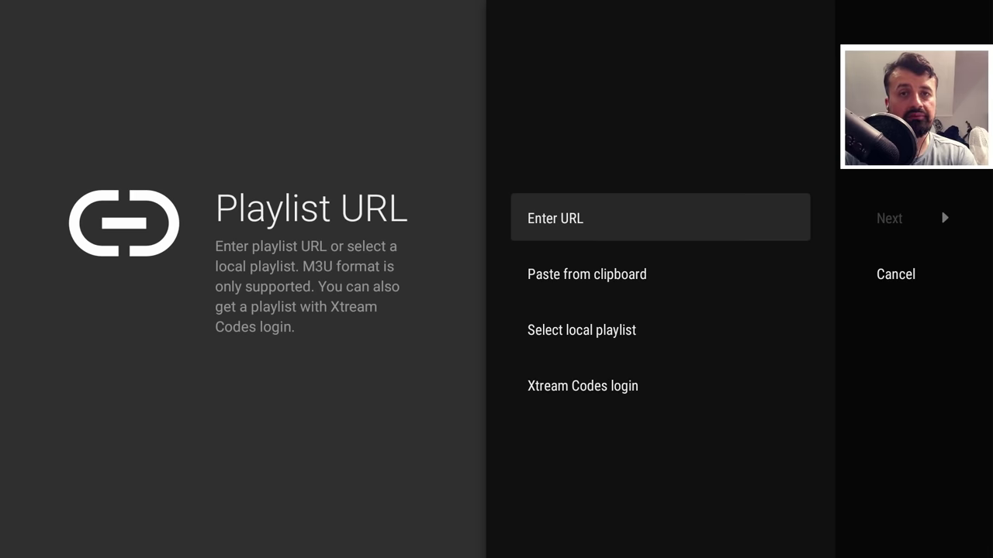
Step: Choose to load a local playlist instead of a URL
{"action": "key", "text": "Down"}
{"action": "key", "text": "Down"}
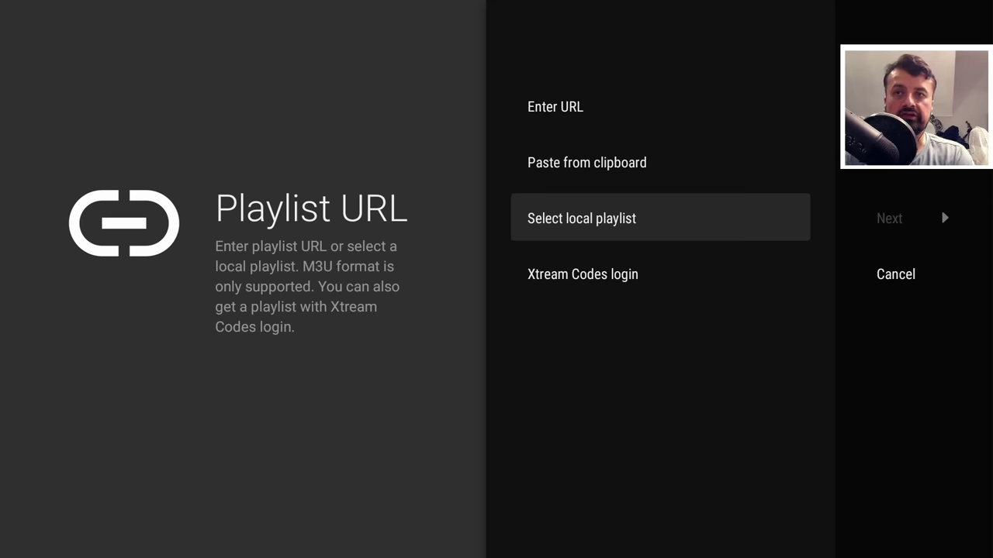
{"action": "key", "text": "Return"}
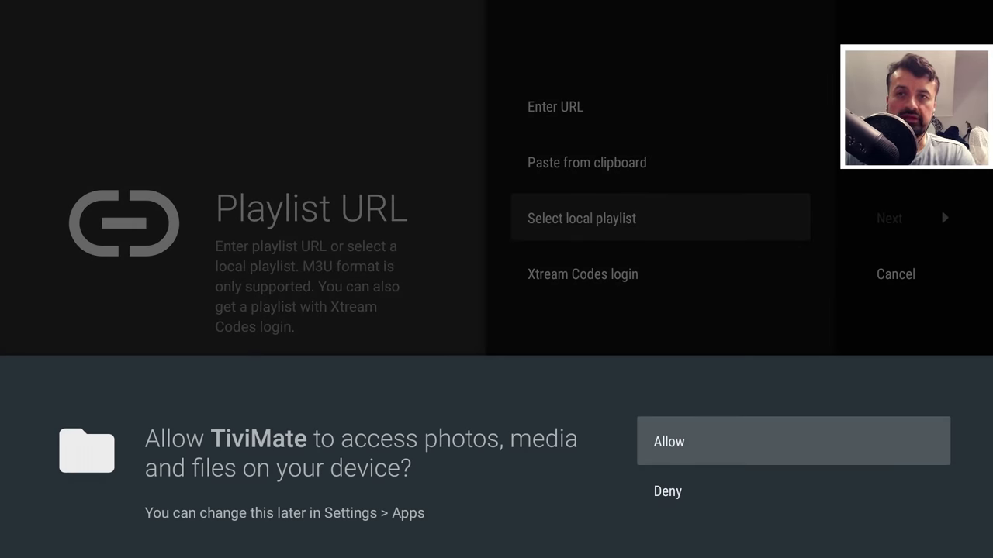
Step: Allow file access and pick July-Legal-v2.m3u from Internal shared storage's Downloader folder
{"action": "key", "text": "Return"}
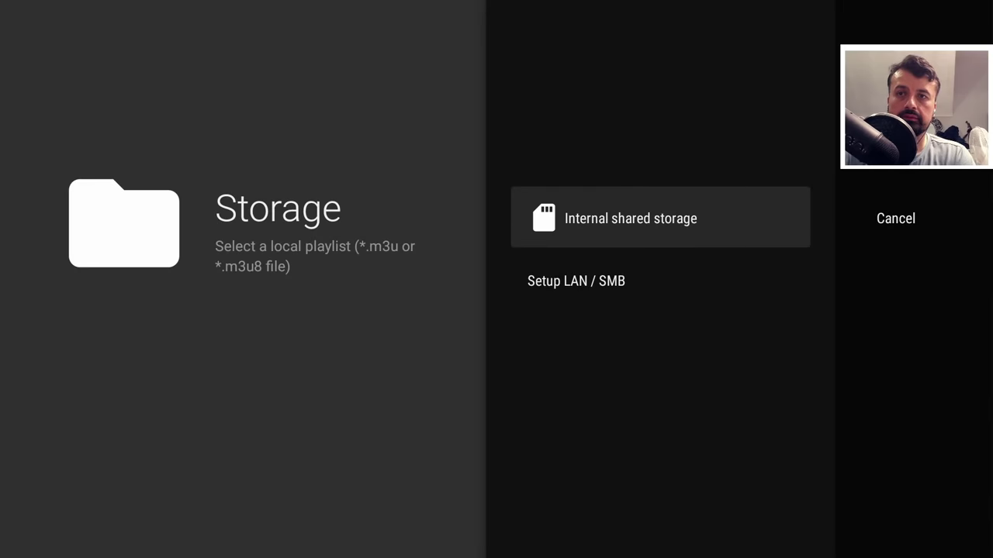
{"action": "key", "text": "Return"}
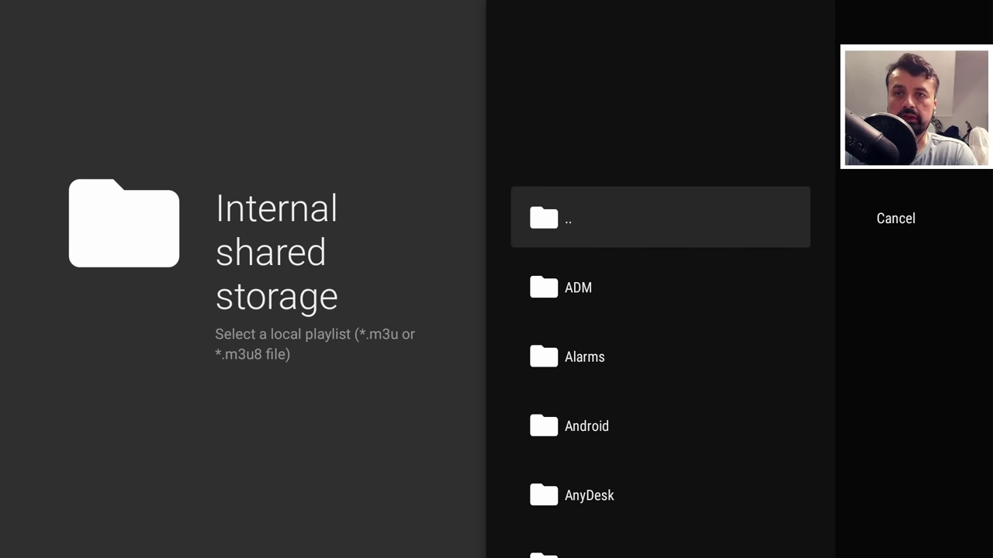
{"action": "key", "text": "Down"}
{"action": "key", "text": "Down"}
{"action": "key", "text": "Down"}
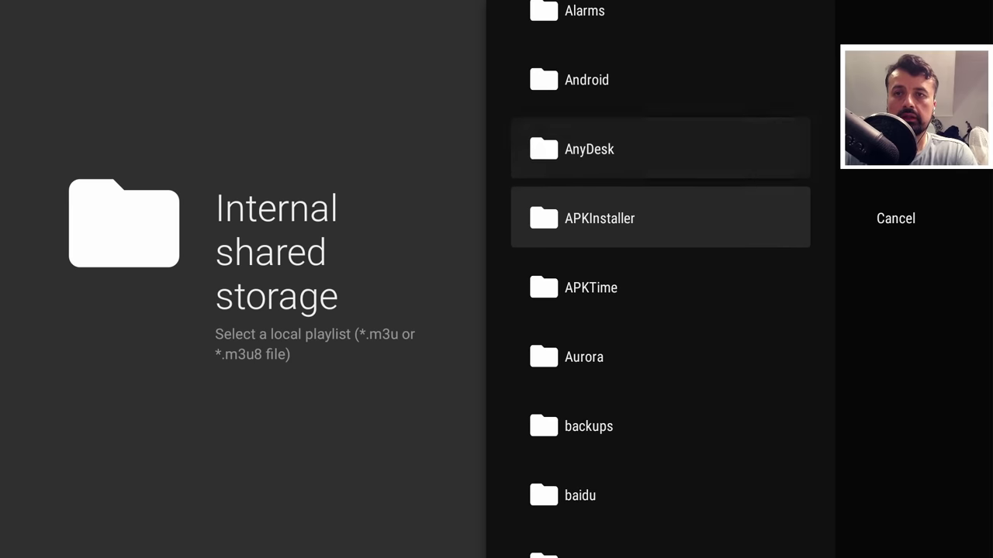
{"action": "key", "text": "Down"}
{"action": "key", "text": "Down"}
{"action": "key", "text": "Down"}
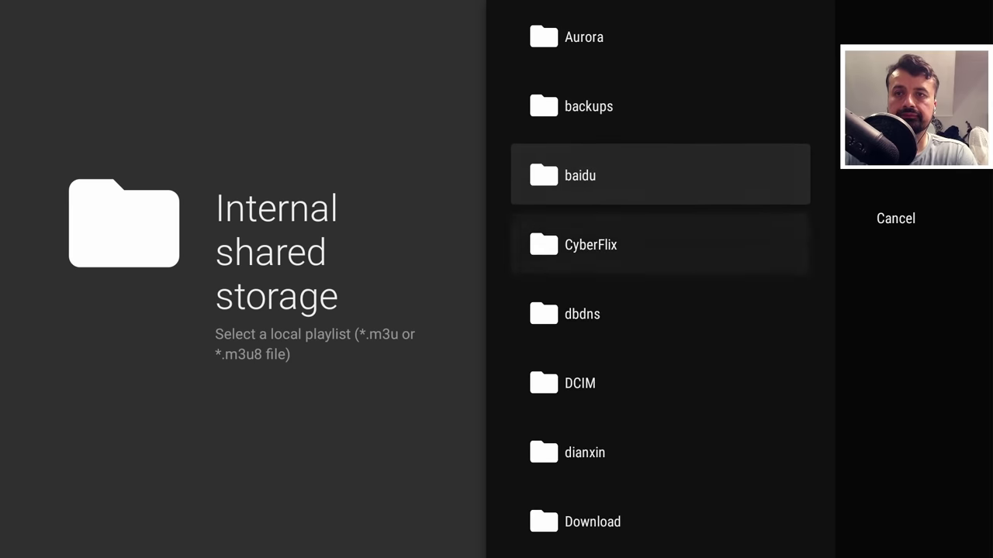
{"action": "key", "text": "Down"}
{"action": "key", "text": "Down"}
{"action": "key", "text": "Down"}
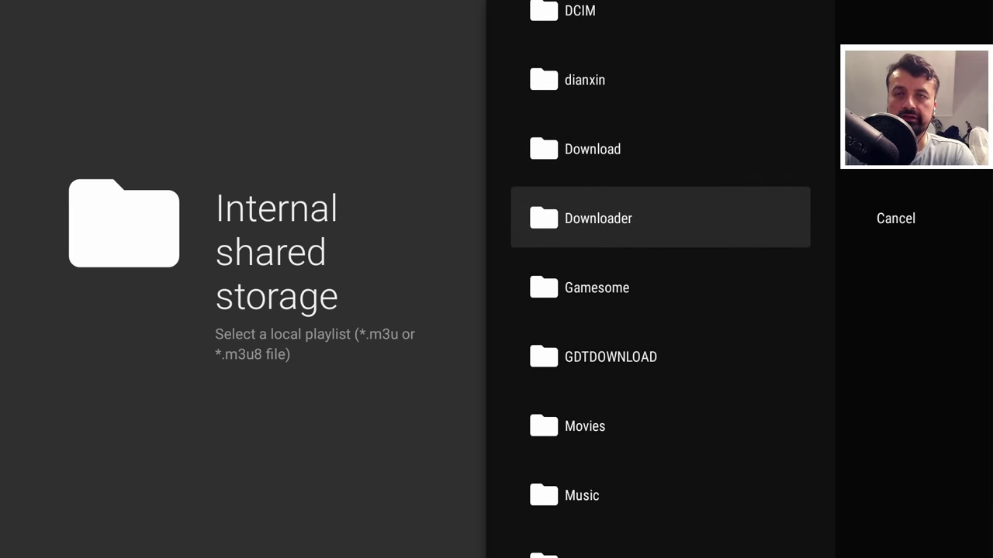
{"action": "key", "text": "Return"}
{"action": "key", "text": "Down"}
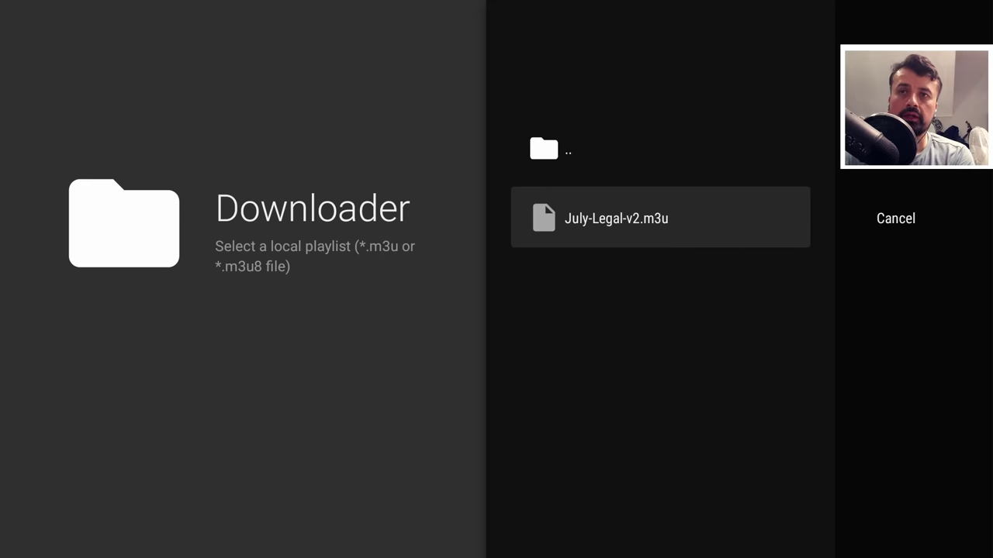
{"action": "key", "text": "Return"}
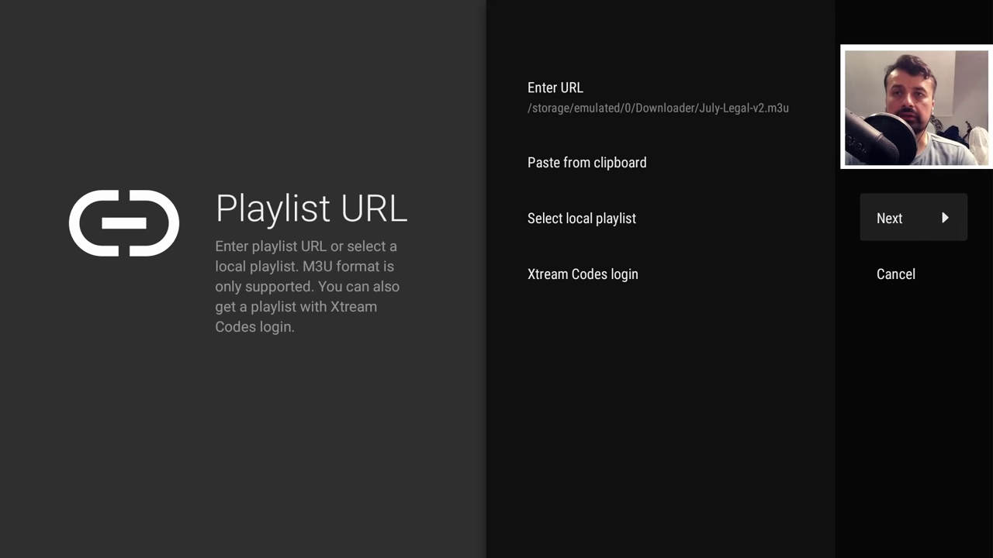
{"action": "key", "text": "Down"}
Step: Add the playlist named July-Legal-v2 without an EPG source, then dismiss the remote tips
{"action": "key", "text": "Up"}
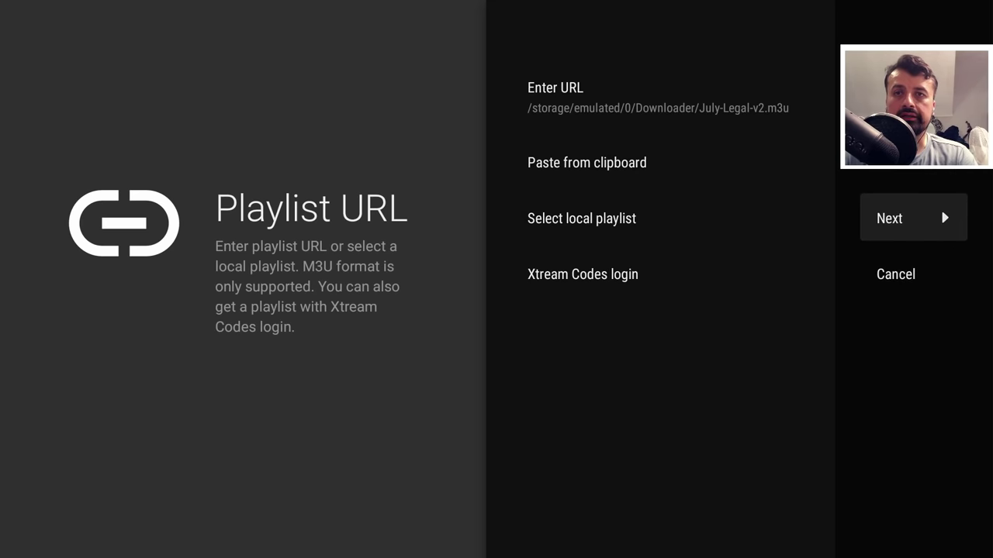
{"action": "key", "text": "Return"}
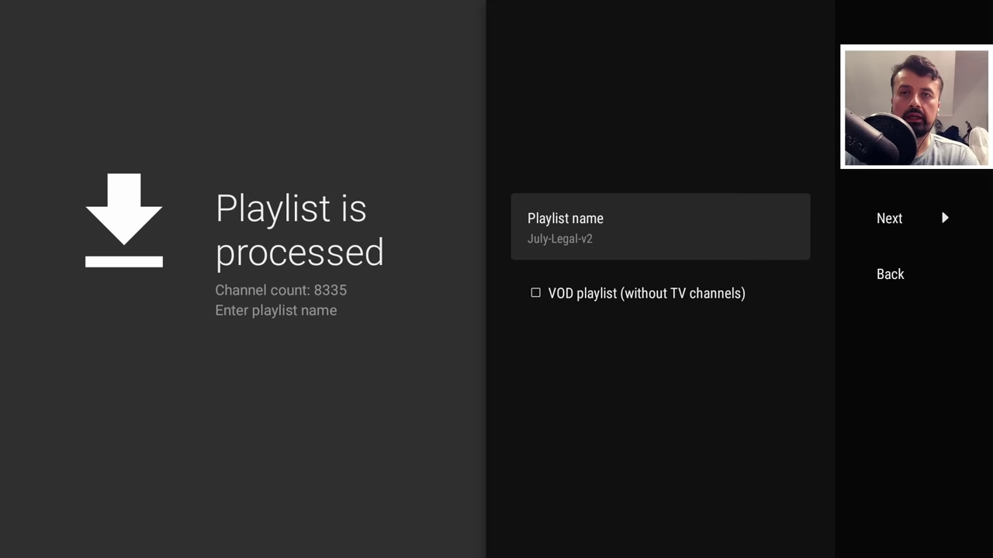
{"action": "key", "text": "Right"}
{"action": "key", "text": "Return"}
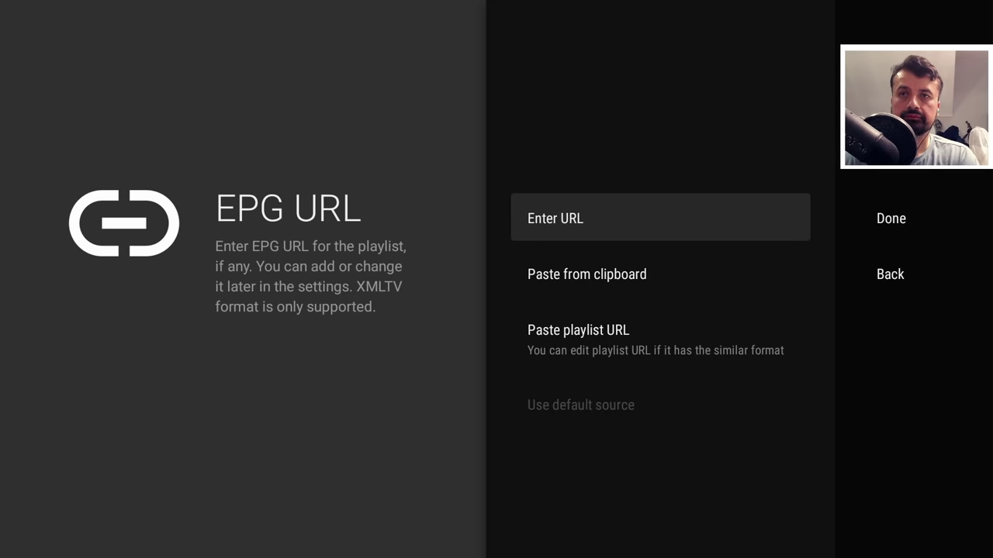
{"action": "key", "text": "Right"}
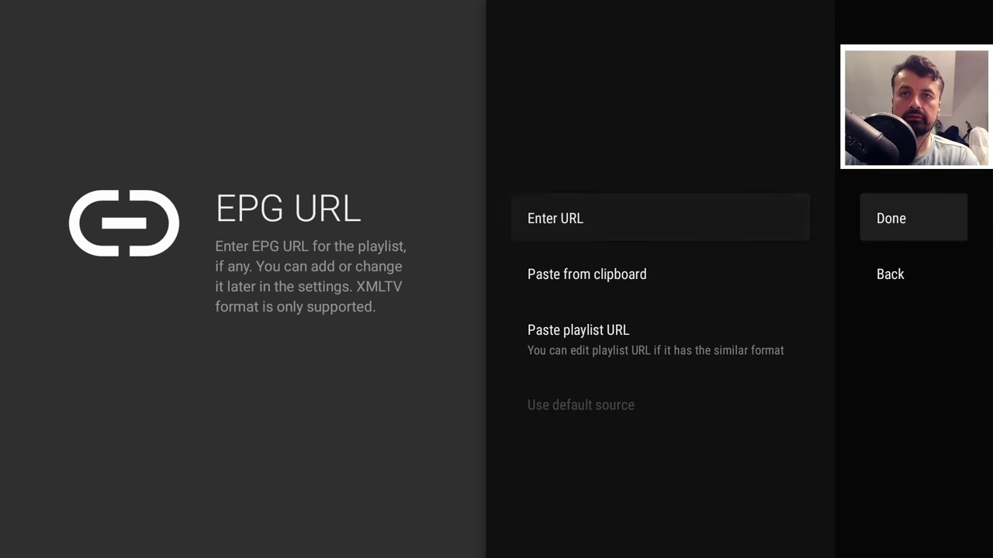
{"action": "key", "text": "Return"}
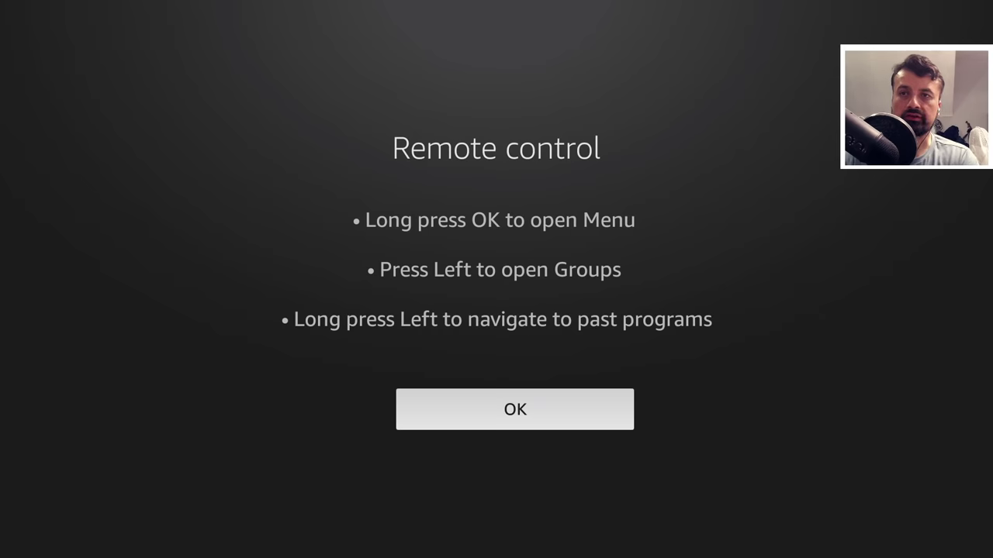
{"action": "key", "text": "Return"}
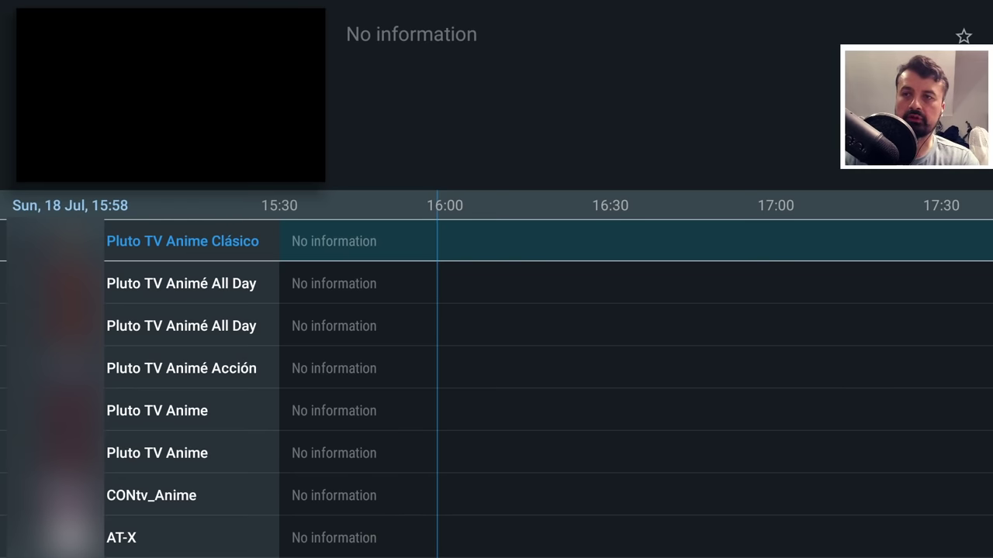
Step: Jump to the last channel, 8335, and open the channel-group panel
{"action": "key", "text": "Up"}
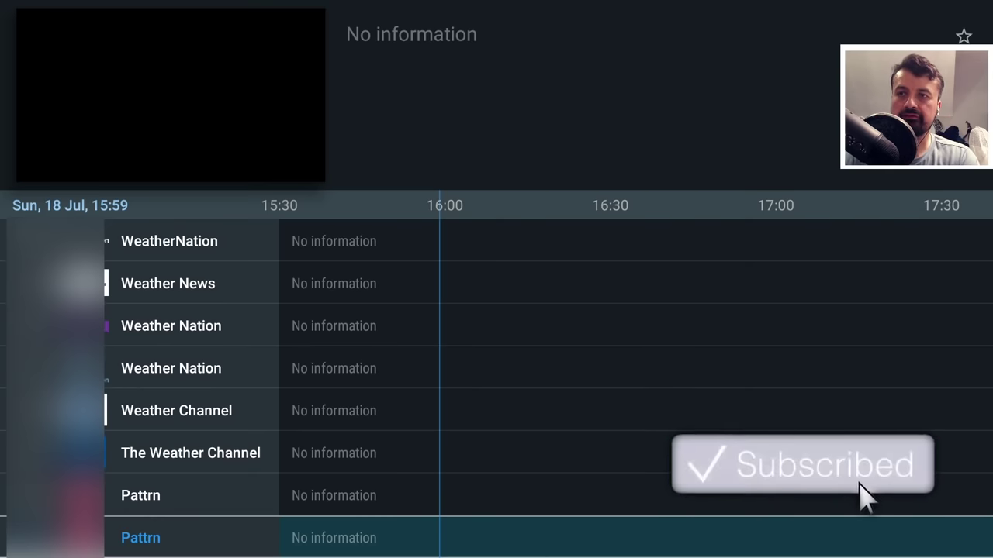
{"action": "key", "text": "Left"}
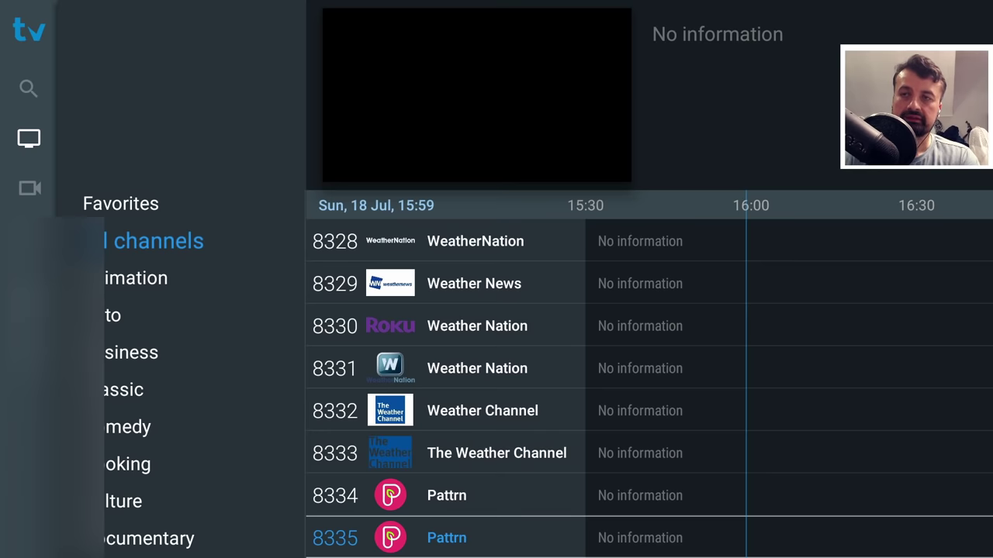
Step: Step down the channel groups through Animation, Auto, Business and Classic to Cooking
{"action": "key", "text": "Left"}
{"action": "key", "text": "Down"}
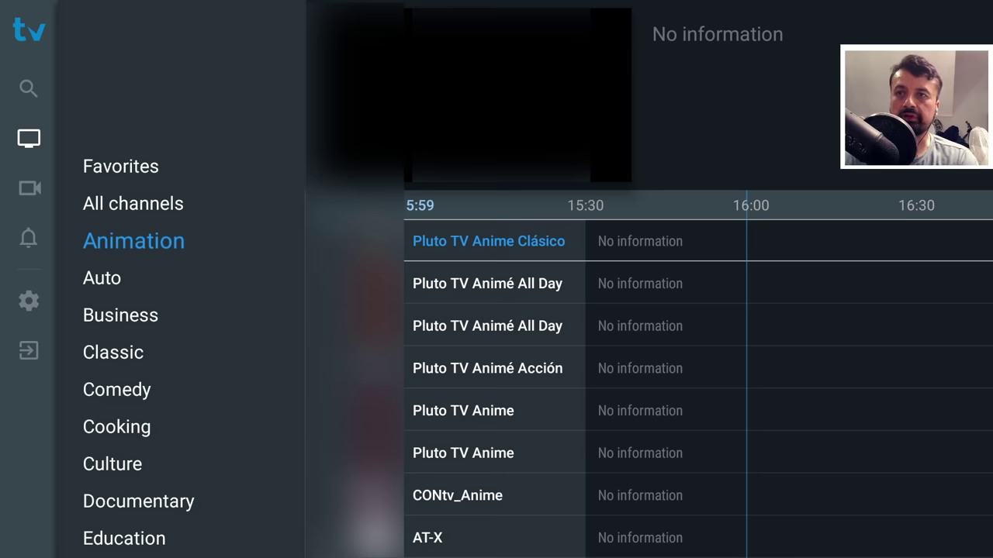
{"action": "key", "text": "Down"}
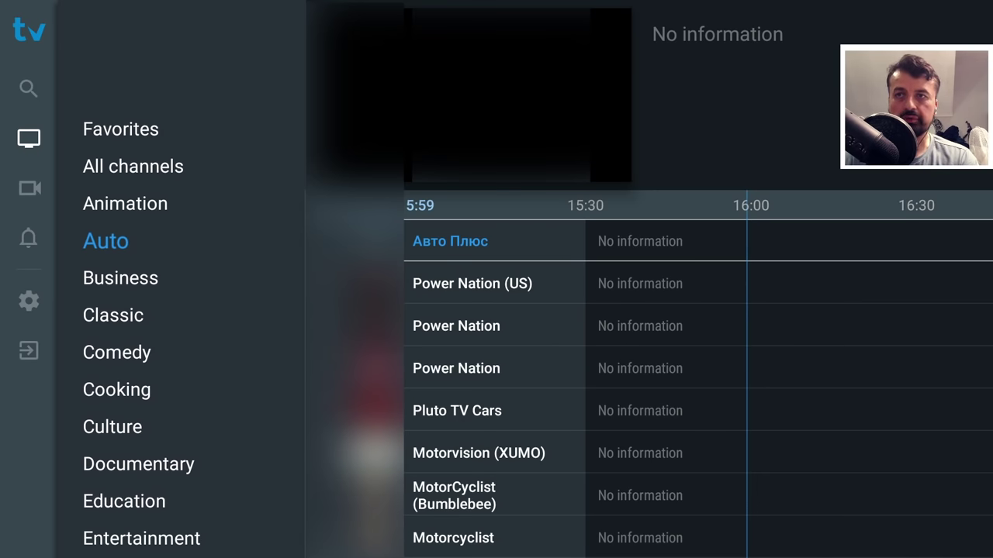
{"action": "key", "text": "Down"}
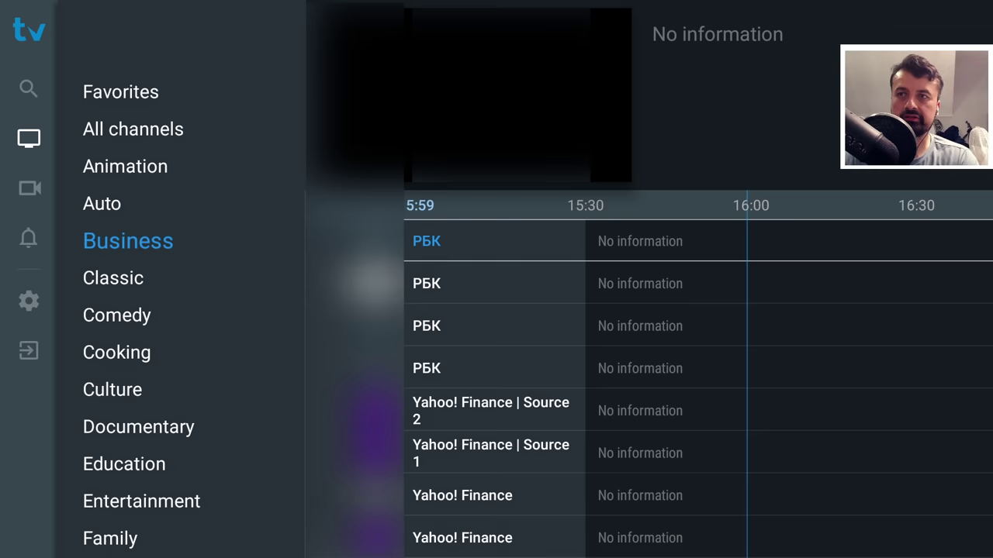
{"action": "key", "text": "Down"}
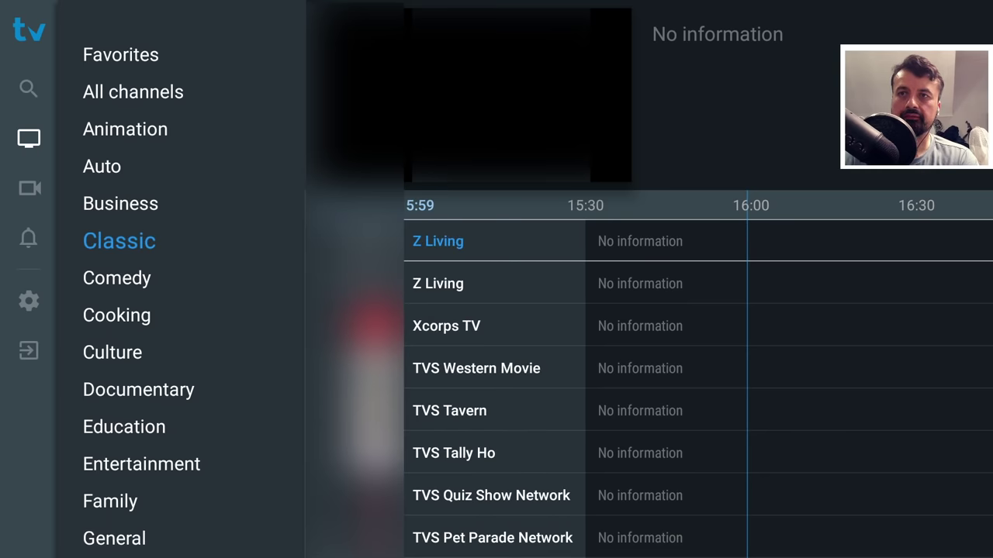
{"action": "key", "text": "Down"}
{"action": "key", "text": "Down"}
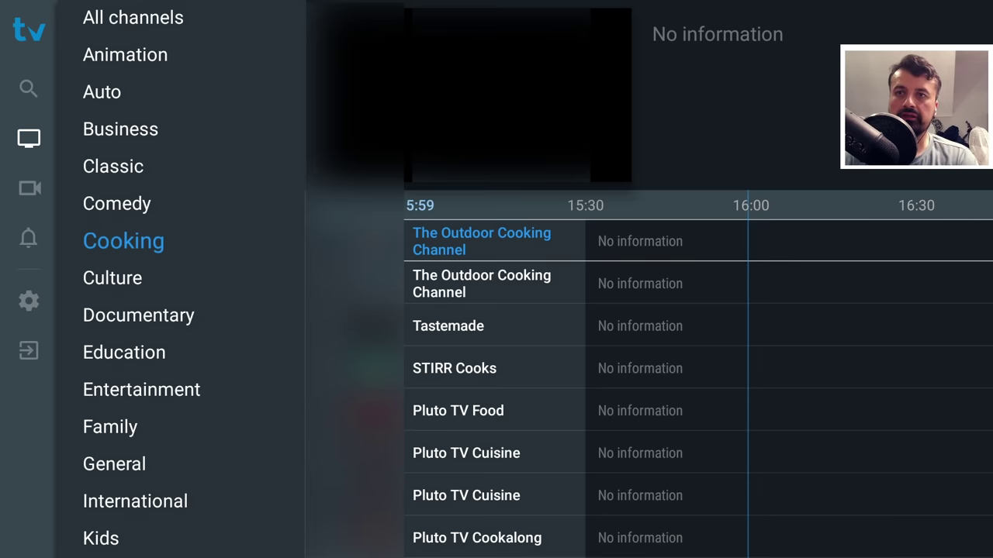
Step: Enter the Cooking channels and play the second The Outdoor Cooking Channel
{"action": "key", "text": "Right"}
{"action": "key", "text": "Down"}
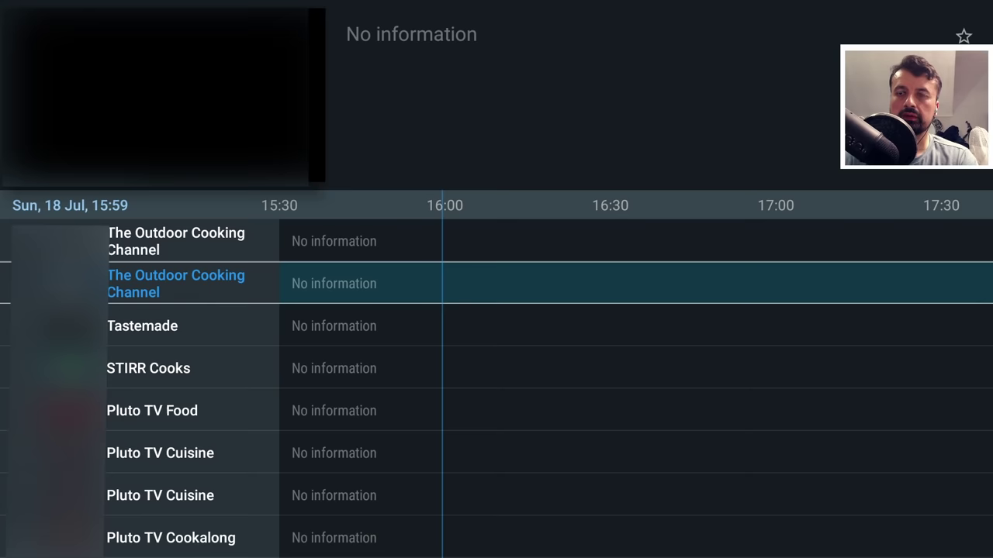
{"action": "key", "text": "Return"}
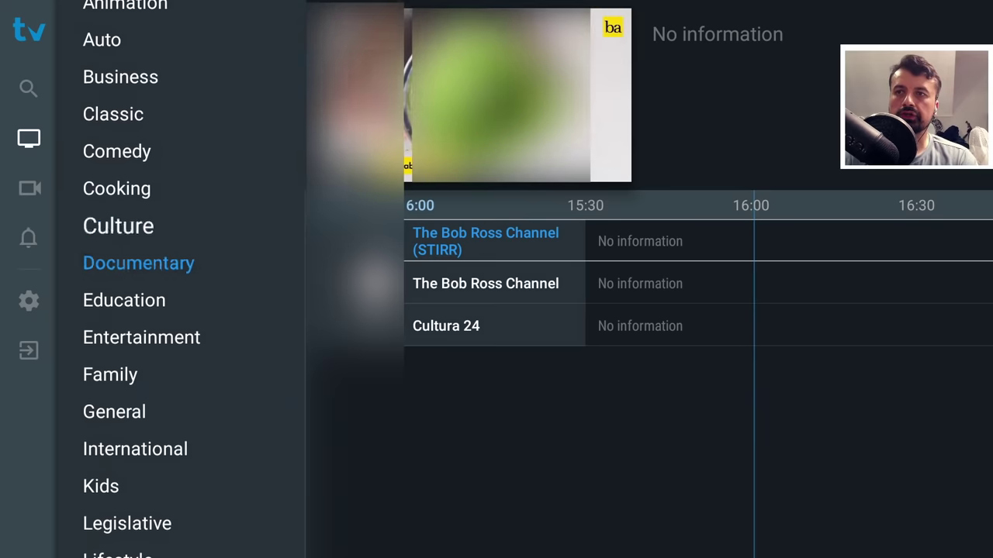
{"action": "key", "text": "Down"}
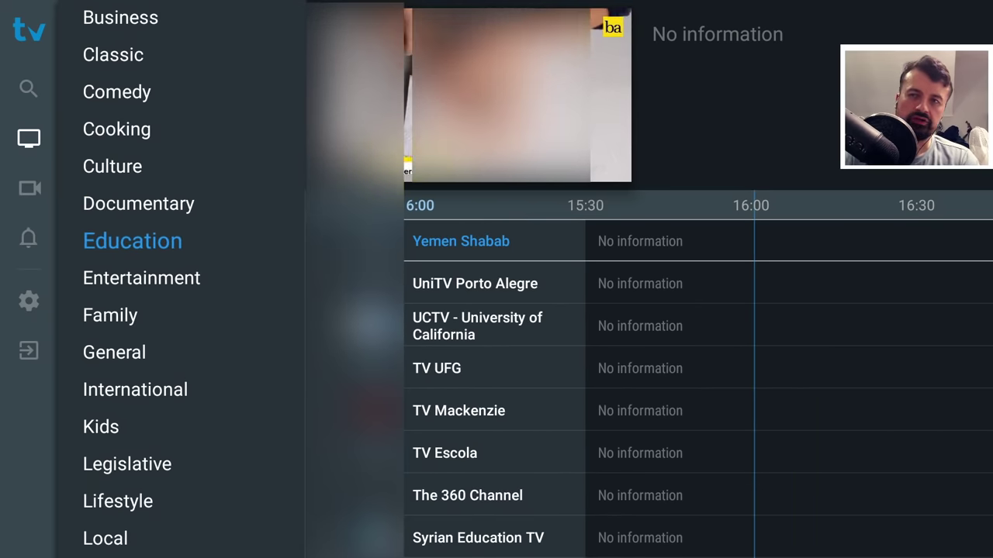
Step: Step through Entertainment, Family and General to International, then jump to 5750 (GE) 1 TV
{"action": "key", "text": "Down"}
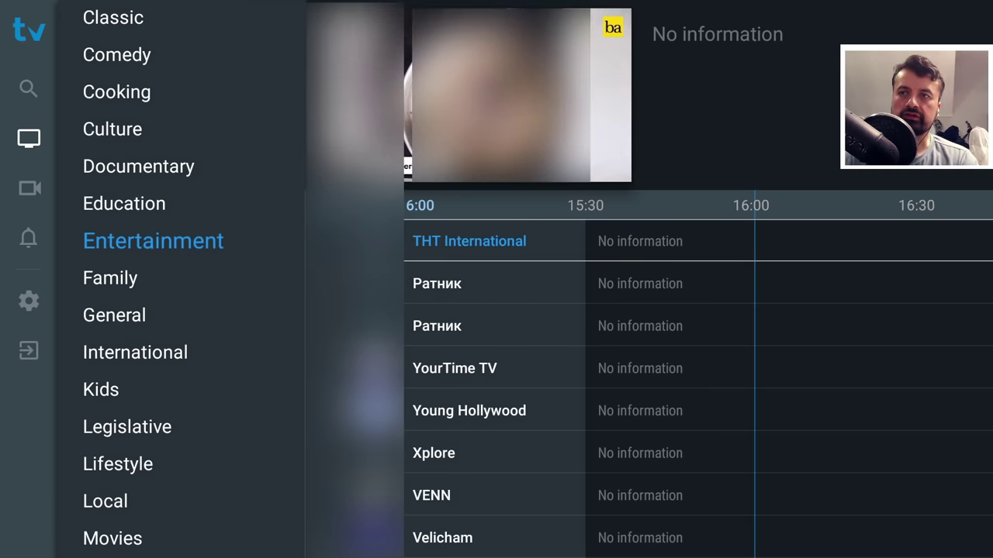
{"action": "key", "text": "Down"}
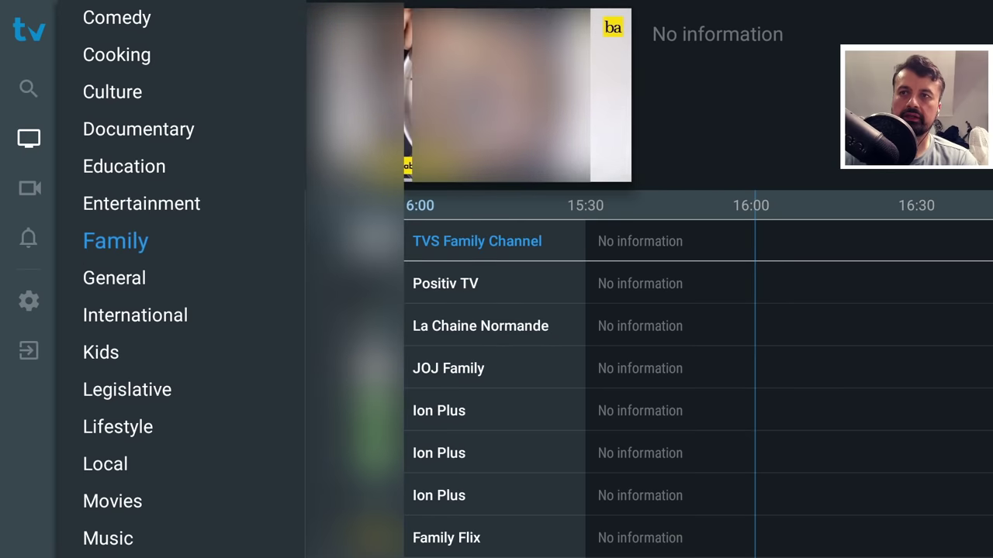
{"action": "key", "text": "Down"}
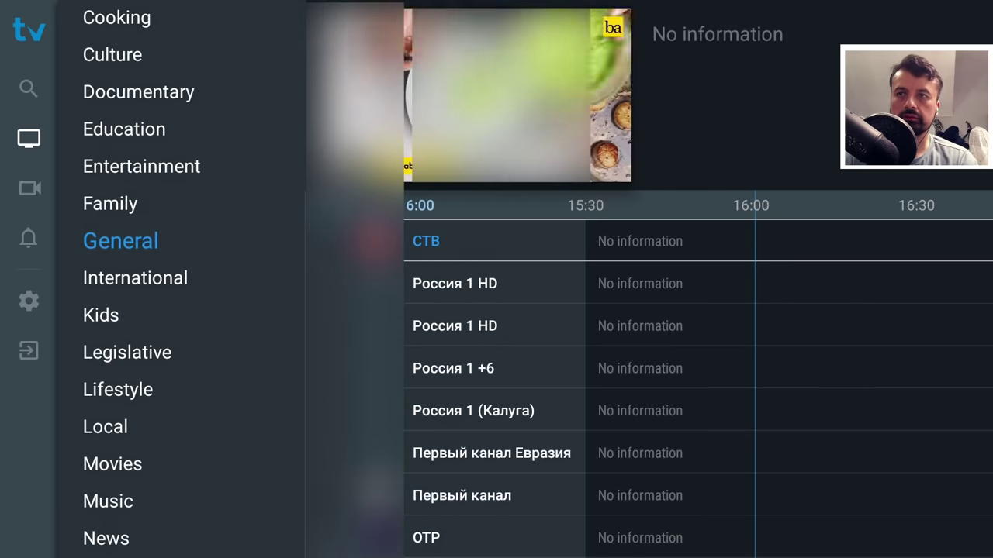
{"action": "key", "text": "Down"}
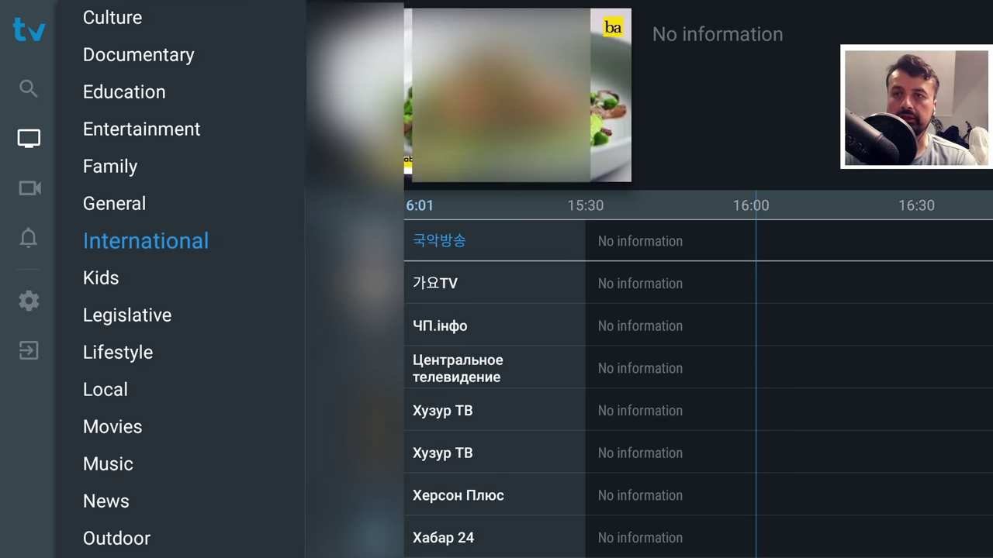
{"action": "key", "text": "Return"}
{"action": "key", "text": "Up"}
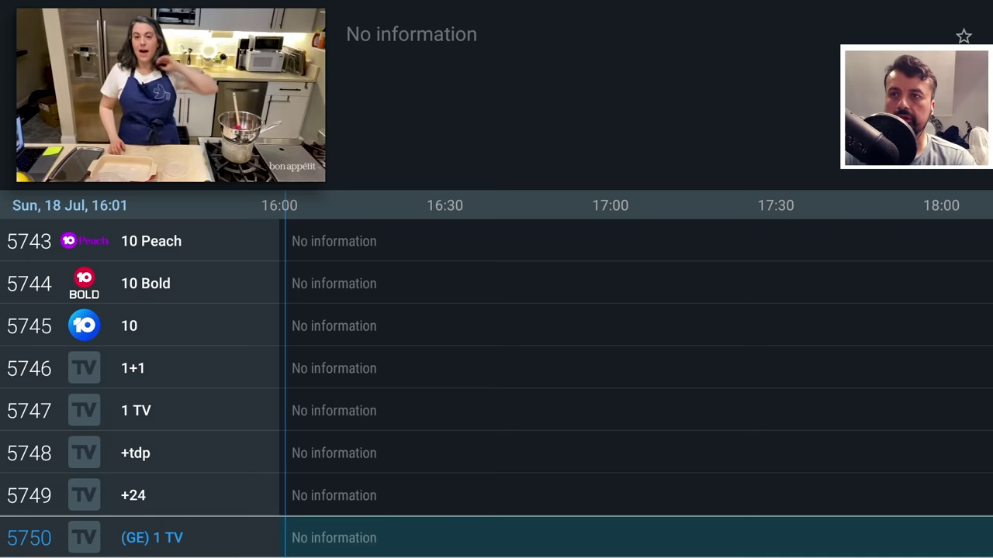
Step: Pick the Kids group and play Spacetoon, channel 25, in the preview
{"action": "key", "text": "Left"}
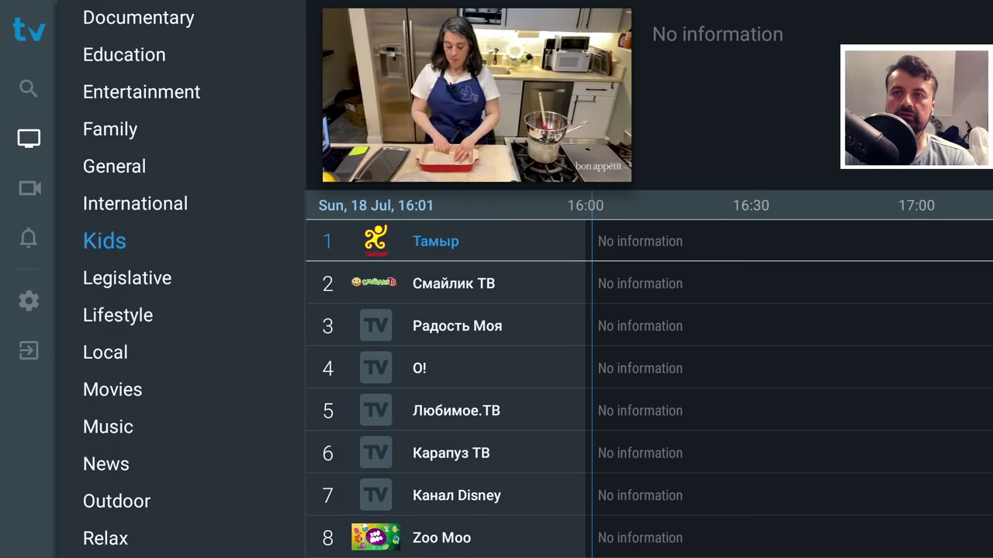
{"action": "key", "text": "Right"}
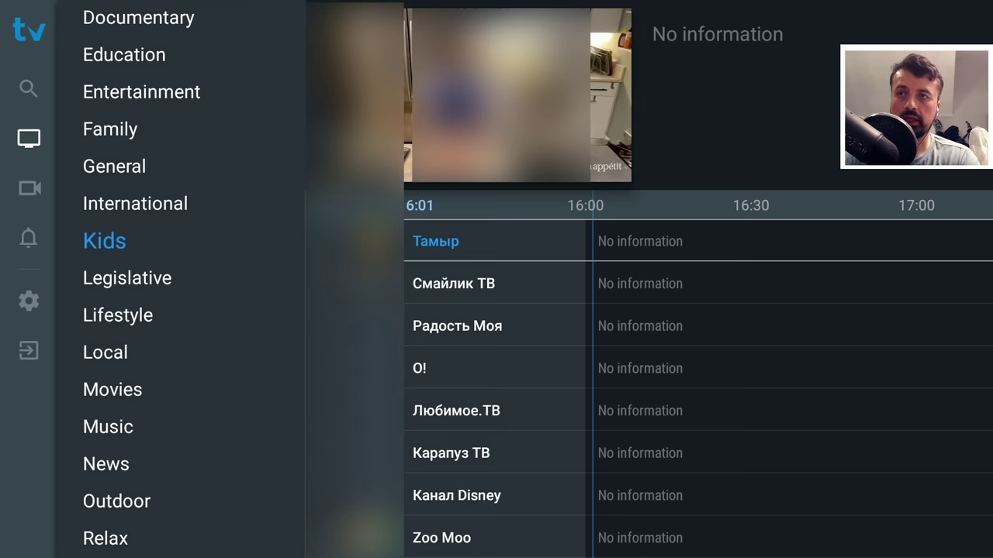
{"action": "key", "text": "Right"}
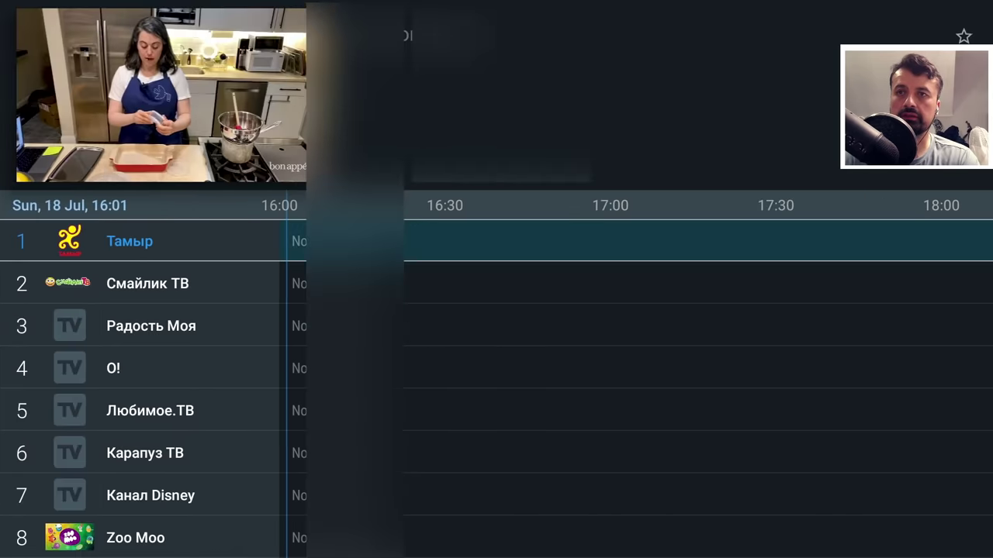
{"action": "key", "text": "Down"}
{"action": "key", "text": "Down"}
{"action": "key", "text": "Down"}
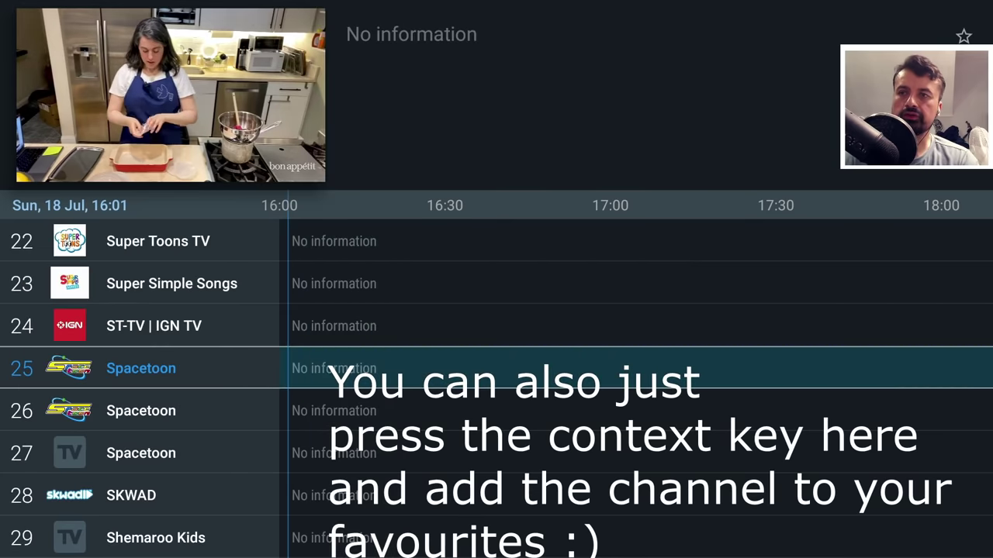
{"action": "key", "text": "Return"}
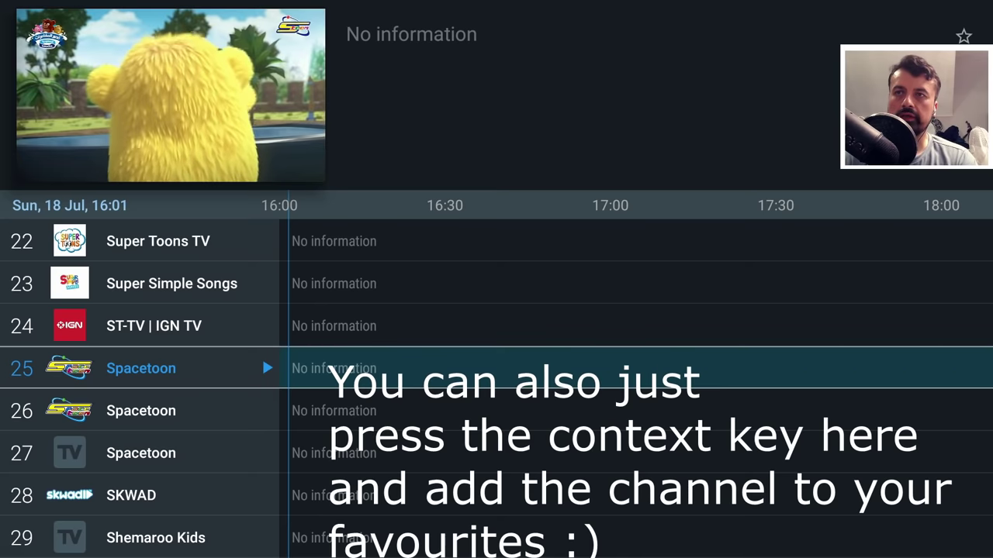
Step: Watch Spacetoon full screen, add it to Favorites, and return to the guide
{"action": "key", "text": "Return"}
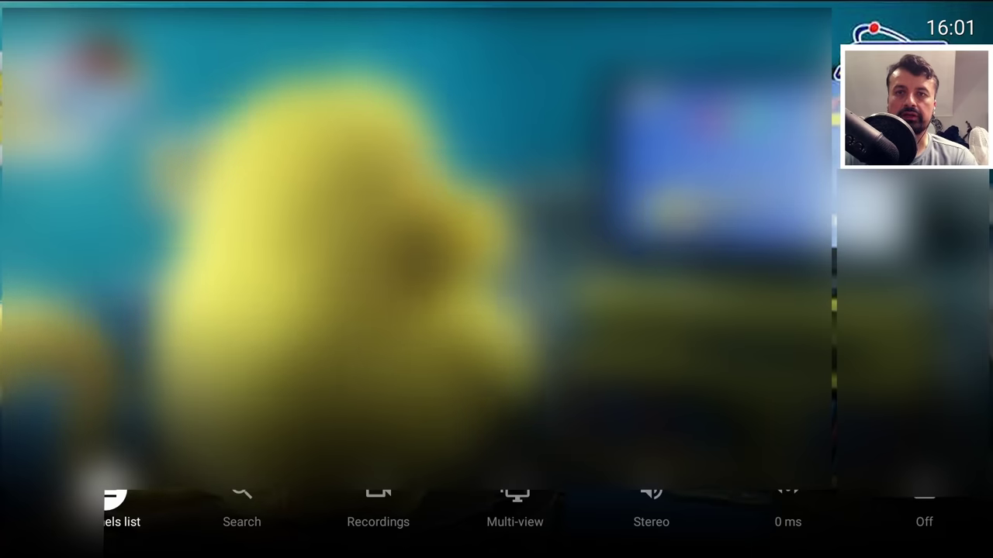
{"action": "key", "text": "Left"}
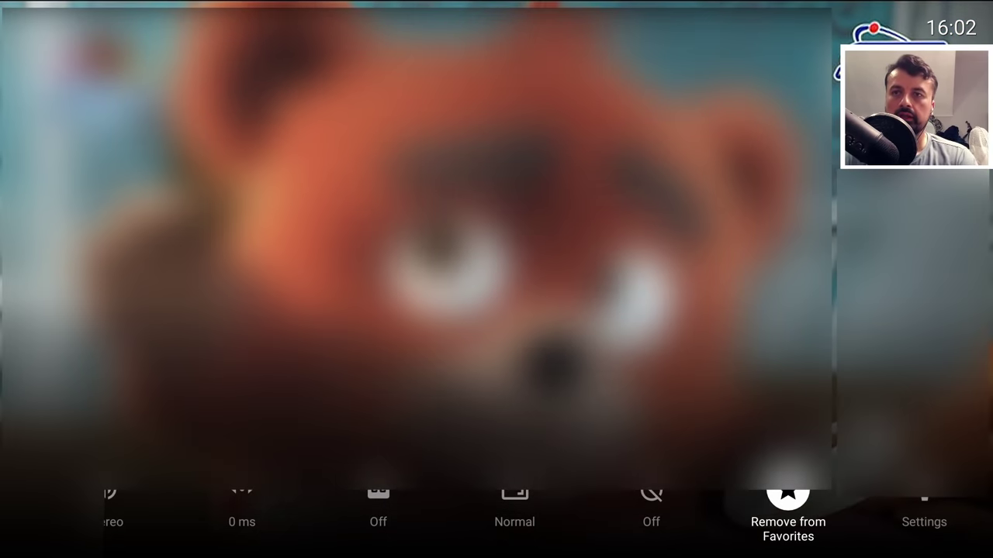
{"action": "key", "text": "Escape"}
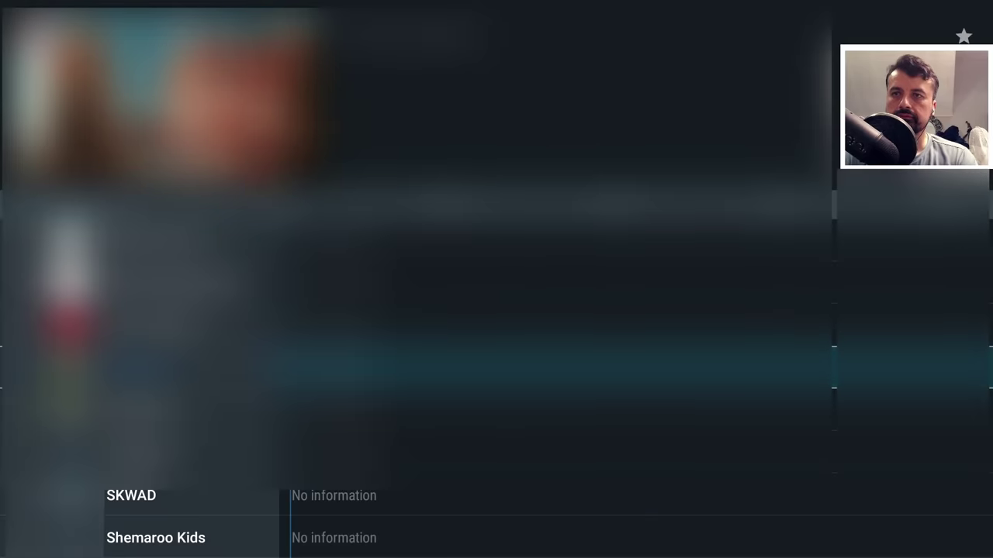
Step: Open the Movies group and scroll down its channels to Crackle TV (XUMO)
{"action": "key", "text": "Left"}
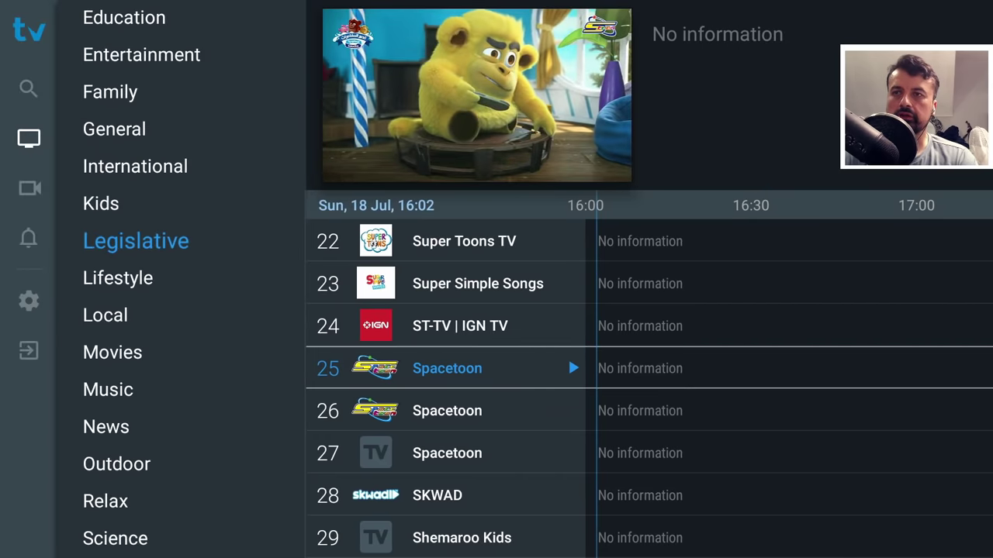
{"action": "key", "text": "Down"}
{"action": "key", "text": "Down"}
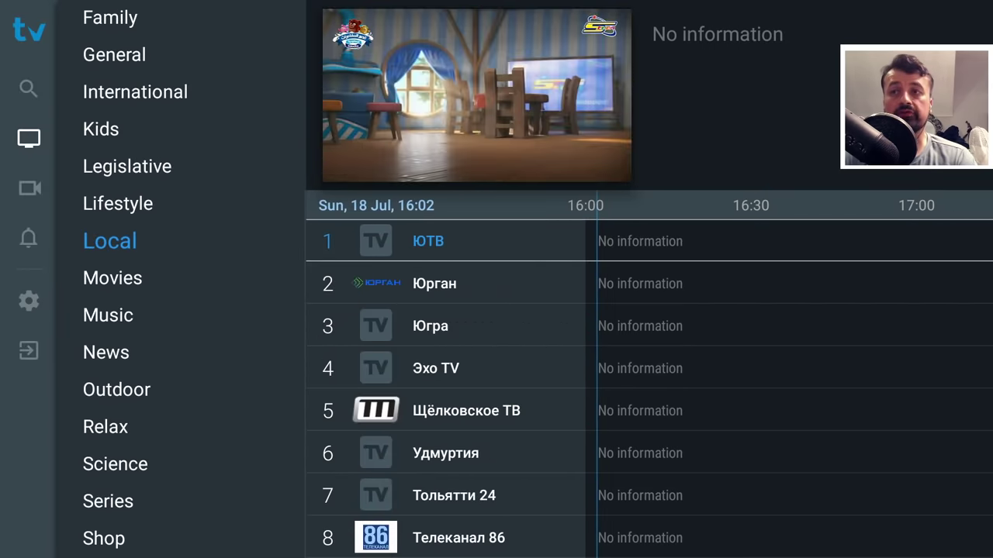
{"action": "key", "text": "Down"}
{"action": "key", "text": "Right"}
{"action": "key", "text": "Down"}
{"action": "key", "text": "Down"}
{"action": "key", "text": "Down"}
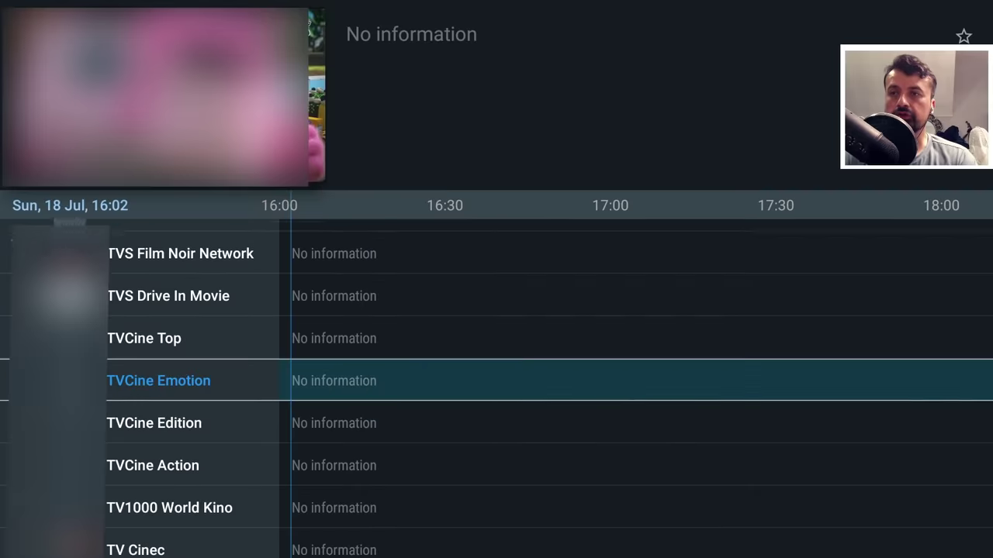
{"action": "key", "text": "Down"}
{"action": "key", "text": "Down"}
{"action": "key", "text": "Down"}
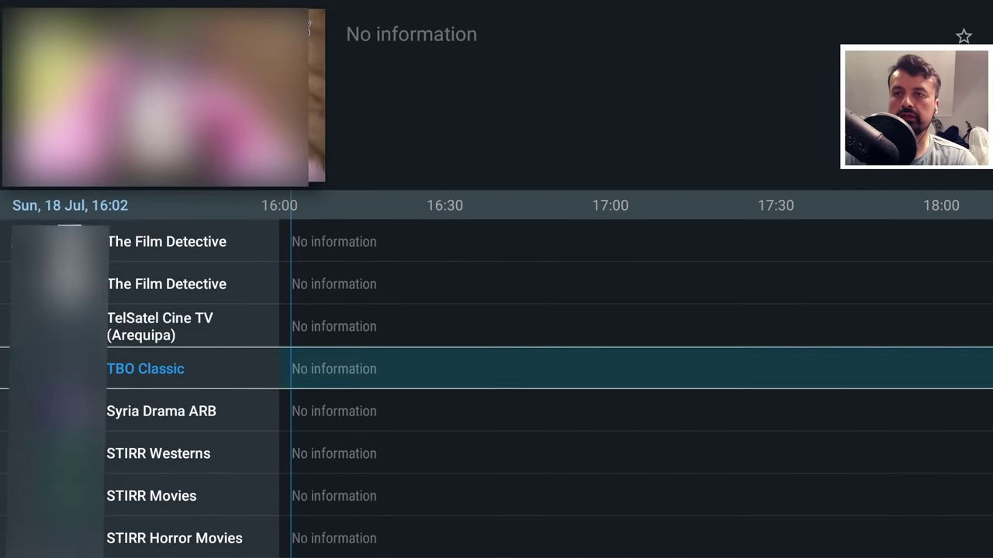
{"action": "key", "text": "Down"}
{"action": "key", "text": "Down"}
{"action": "key", "text": "Down"}
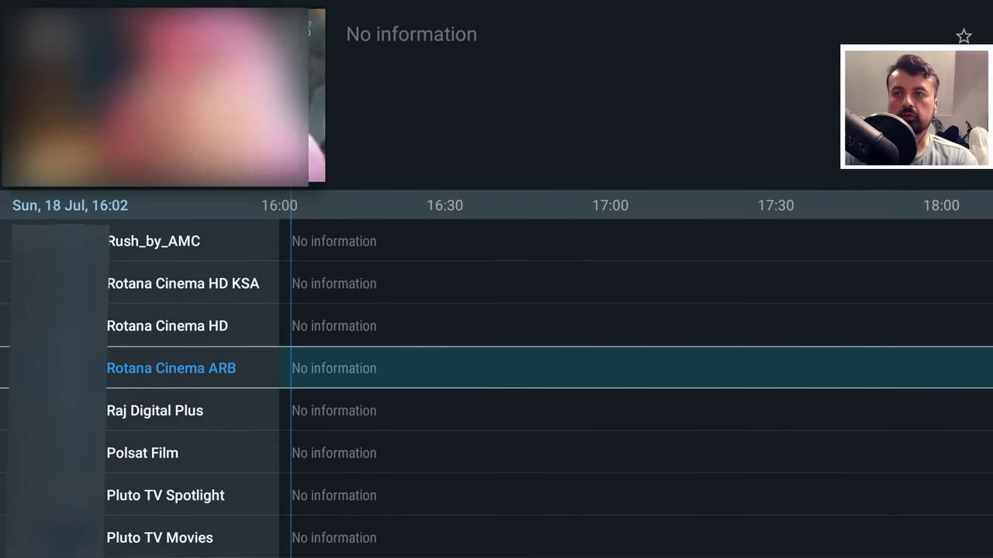
{"action": "key", "text": "Down"}
{"action": "key", "text": "Down"}
{"action": "key", "text": "Down"}
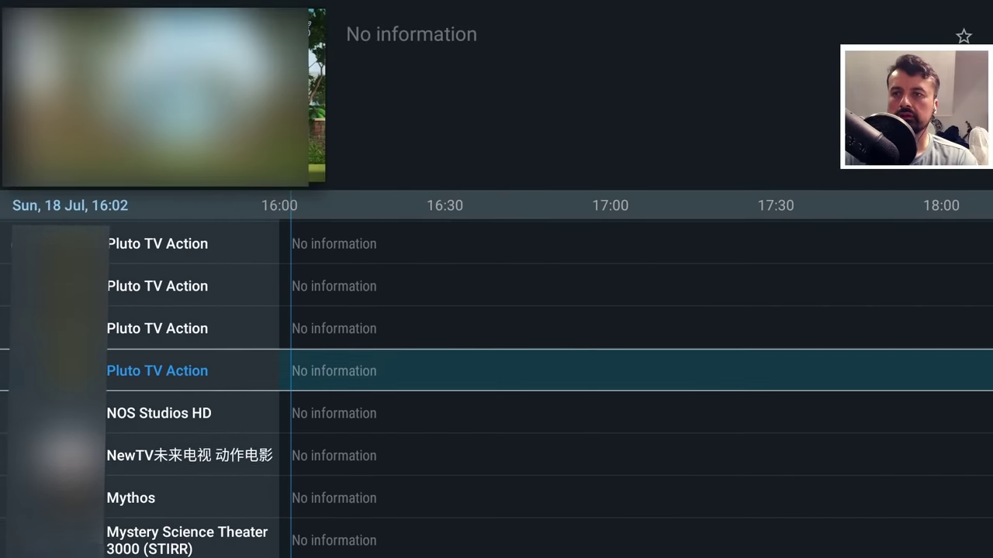
{"action": "key", "text": "Down"}
{"action": "key", "text": "Down"}
{"action": "key", "text": "Down"}
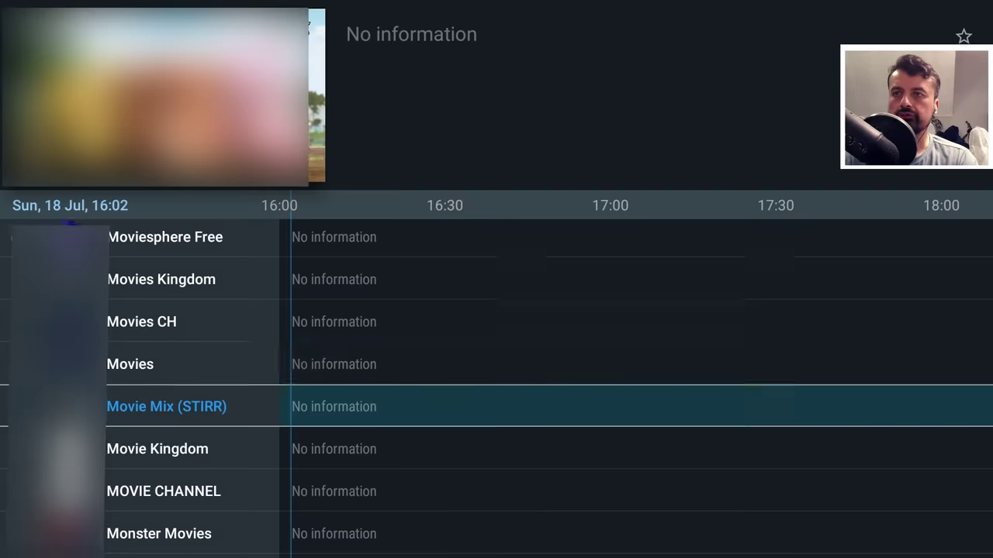
{"action": "key", "text": "Page_Down"}
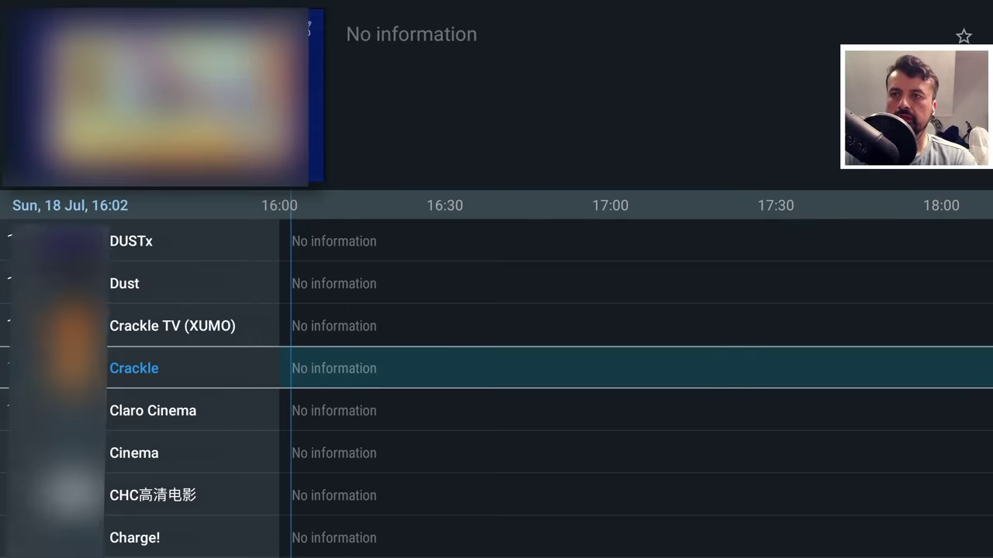
{"action": "key", "text": "Up"}
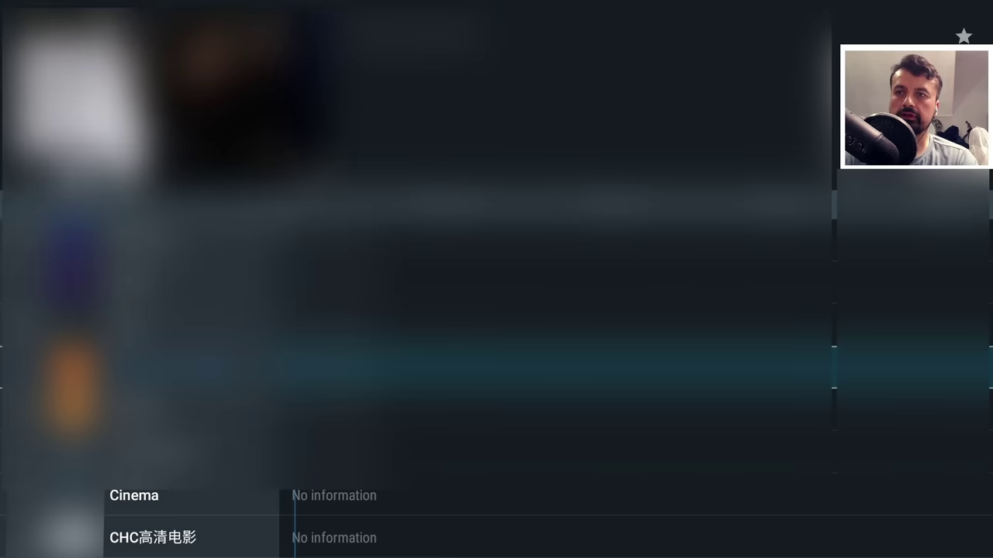
Step: Open the Series group and move down its channel list to American Gladiators
{"action": "key", "text": "Down"}
{"action": "key", "text": "Down"}
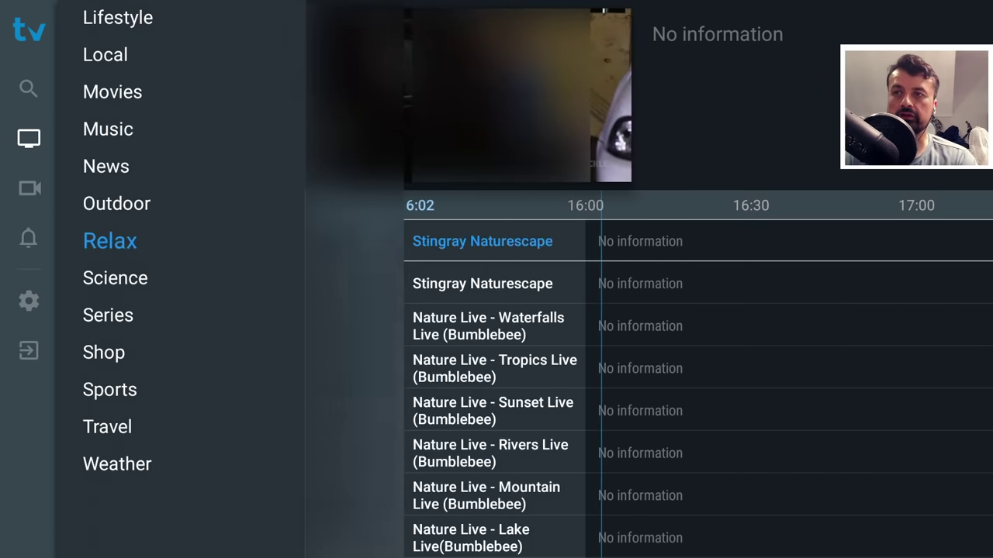
{"action": "key", "text": "Right"}
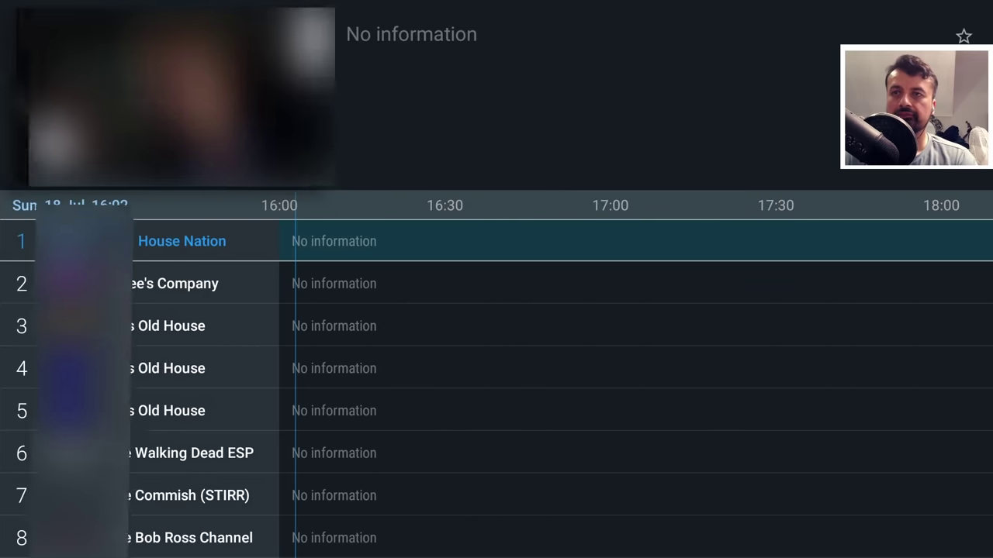
{"action": "key", "text": "Down"}
{"action": "key", "text": "Down"}
{"action": "key", "text": "Down"}
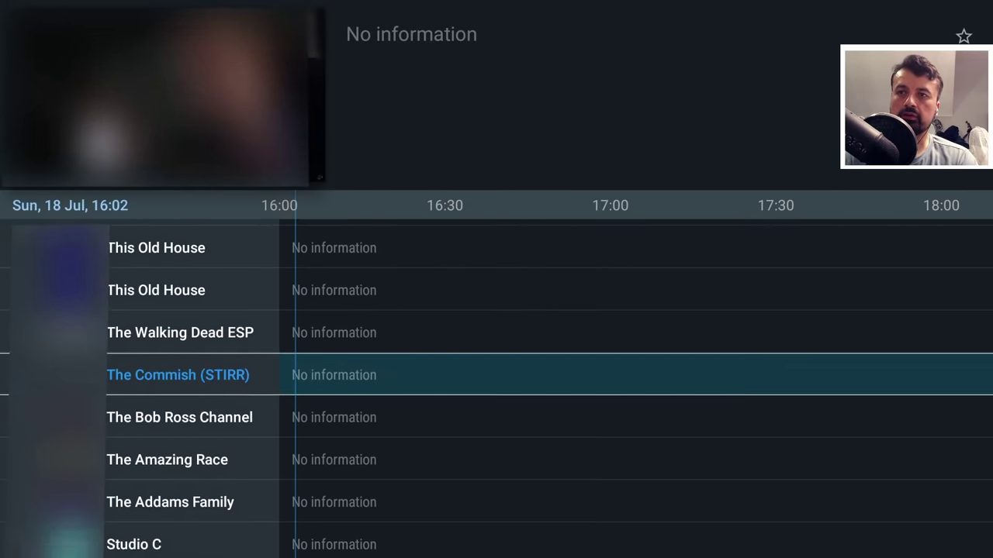
{"action": "key", "text": "Down"}
{"action": "key", "text": "Down"}
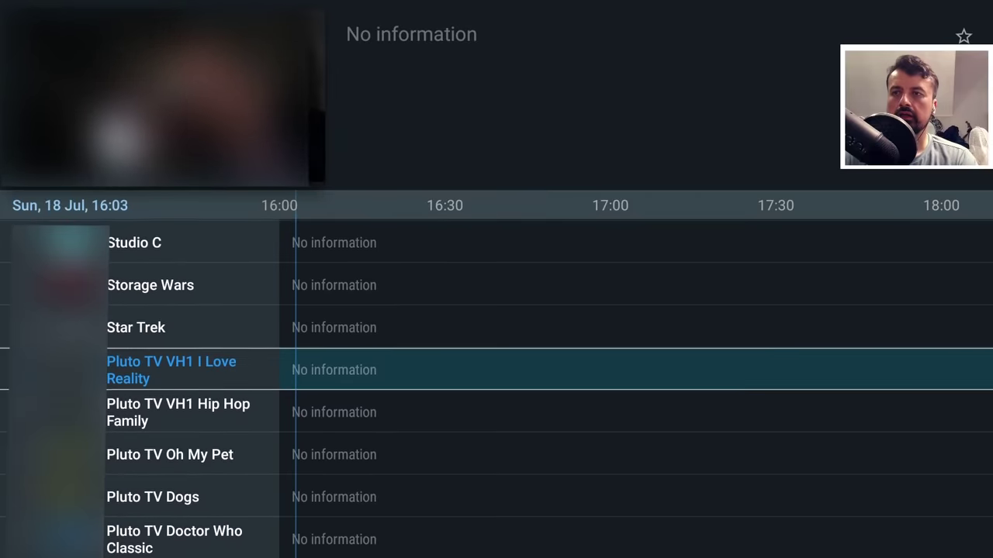
{"action": "key", "text": "Down"}
{"action": "key", "text": "Down"}
{"action": "key", "text": "Down"}
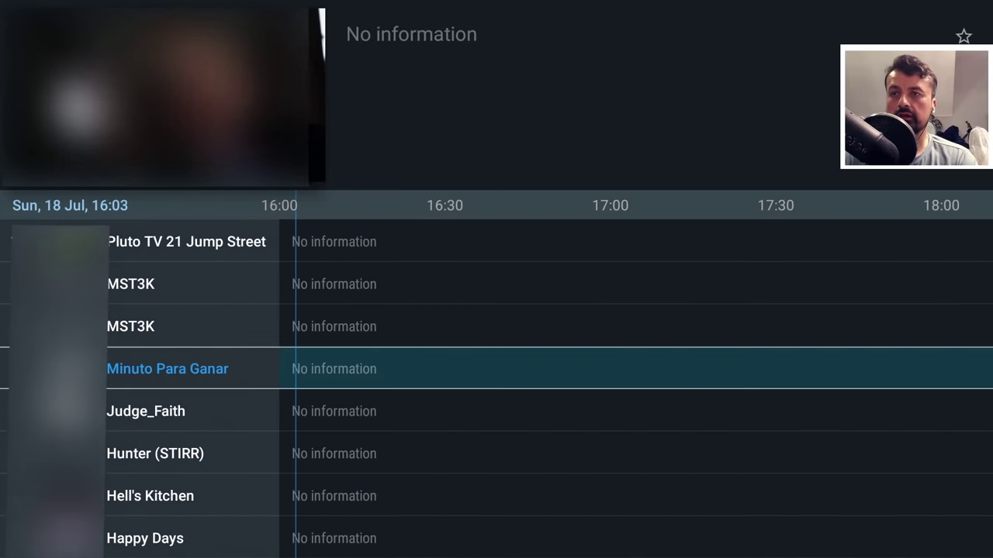
{"action": "key", "text": "Down"}
{"action": "key", "text": "Down"}
{"action": "key", "text": "Down"}
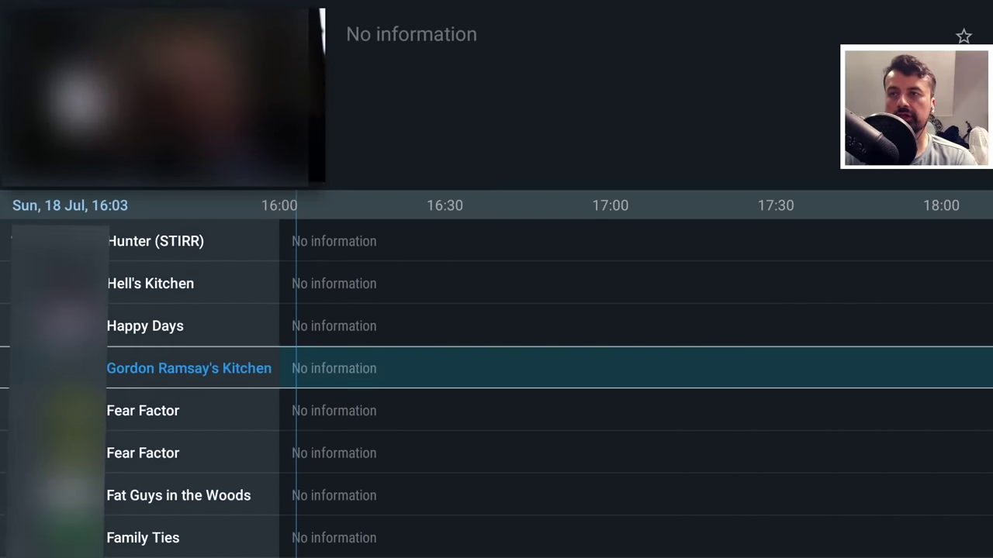
{"action": "key", "text": "Down"}
{"action": "key", "text": "Down"}
{"action": "key", "text": "Down"}
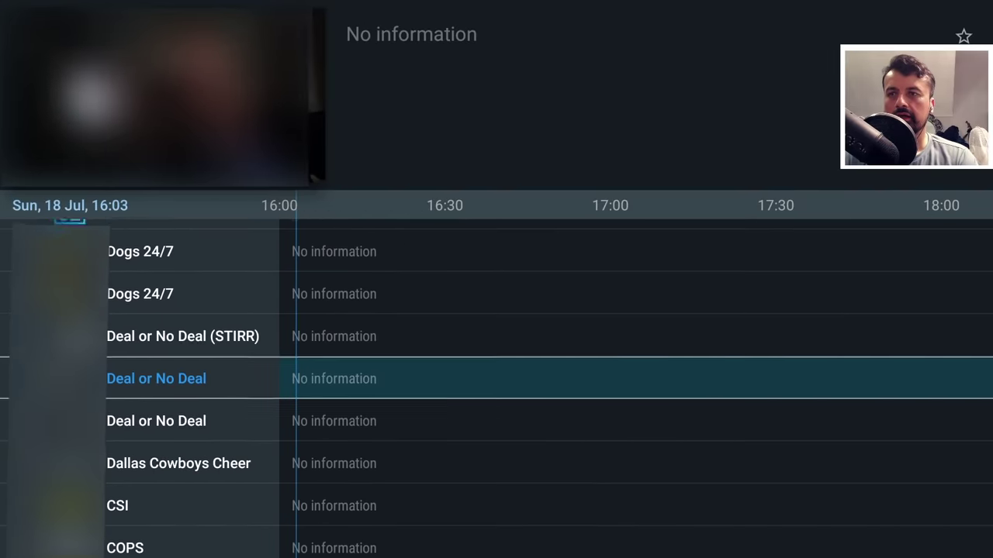
{"action": "key", "text": "Down"}
{"action": "key", "text": "Down"}
{"action": "key", "text": "Down"}
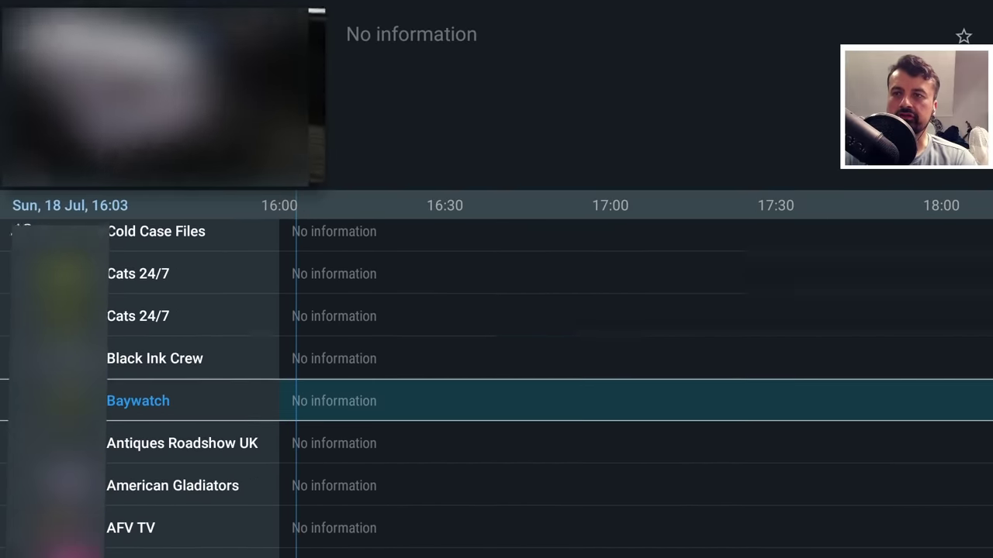
{"action": "key", "text": "Up"}
{"action": "key", "text": "Down"}
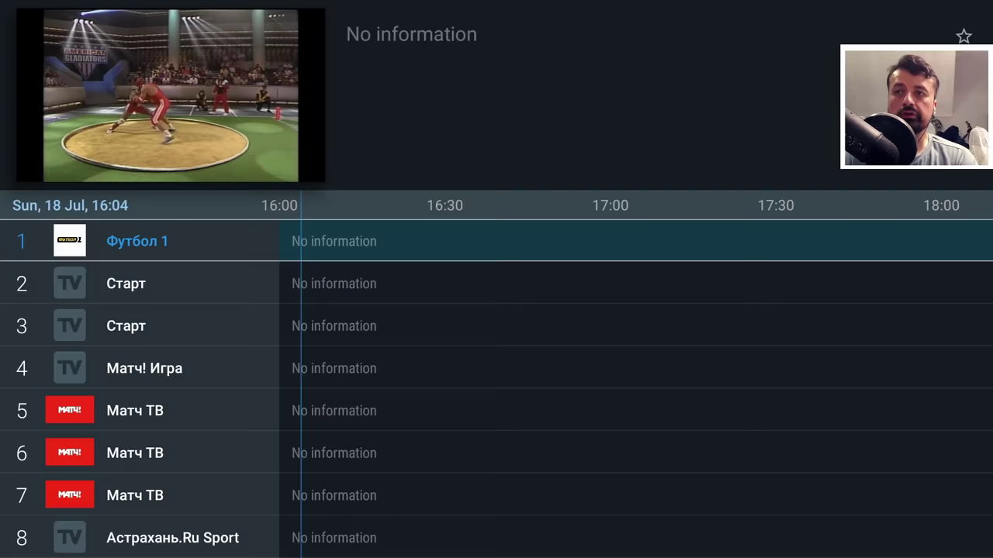
{"action": "key", "text": "Left"}
Step: Move past Travel to the Weather group, landing on Weatherspy TV
{"action": "key", "text": "Down"}
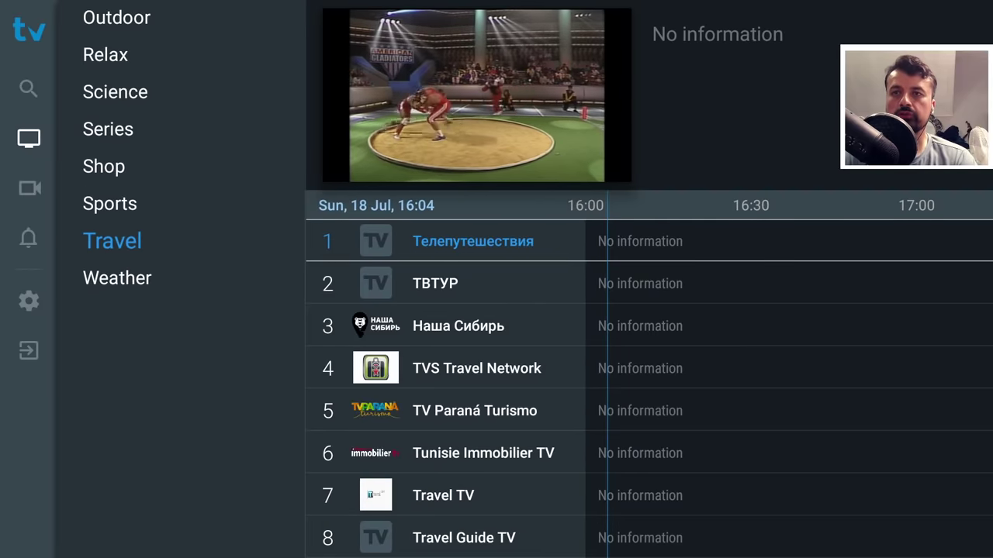
{"action": "key", "text": "Right"}
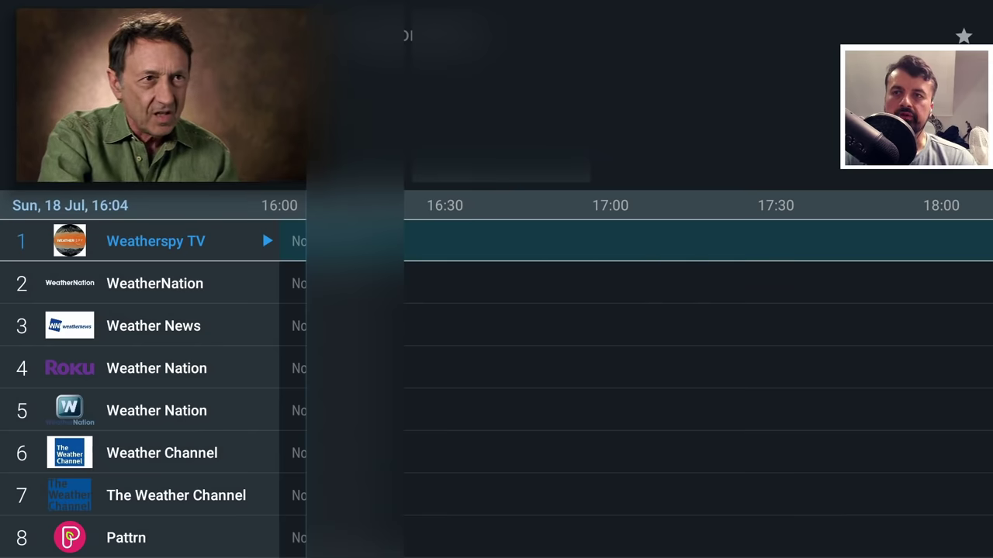
{"action": "key", "text": "Left"}
Step: Open the Favorites group, check its channels, and play Spacetoon
{"action": "key", "text": "Down"}
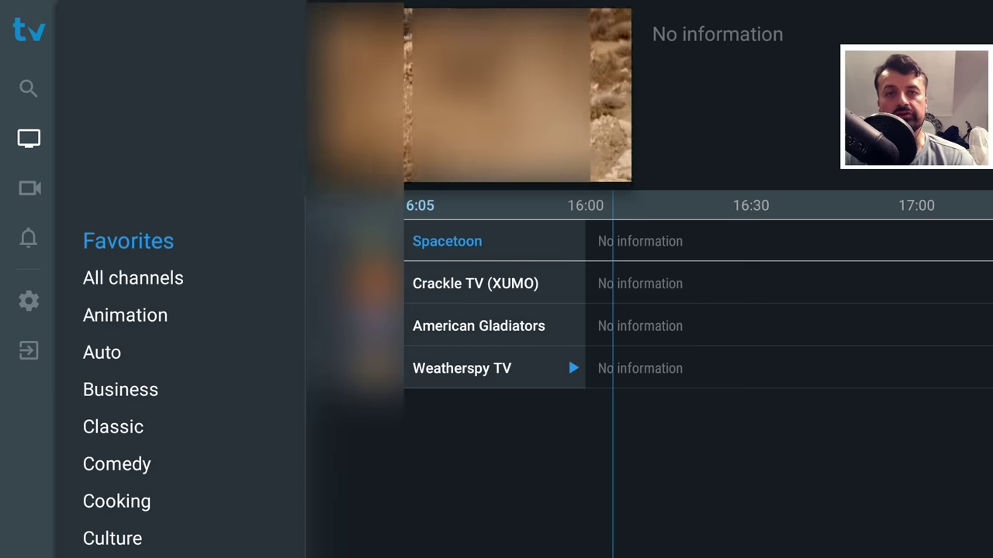
{"action": "key", "text": "Down"}
{"action": "key", "text": "Down"}
{"action": "key", "text": "Down"}
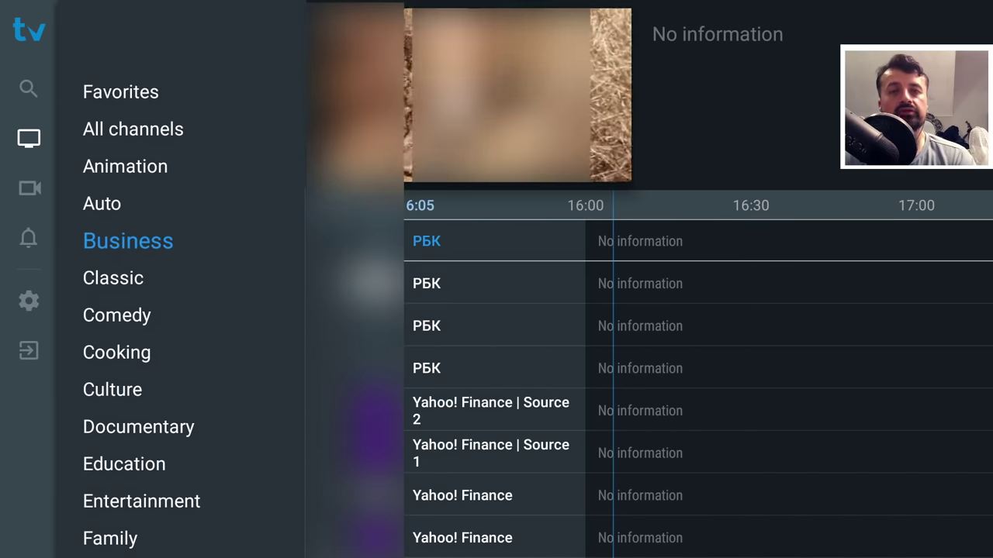
{"action": "key", "text": "Up"}
{"action": "key", "text": "Up"}
{"action": "key", "text": "Up"}
{"action": "key", "text": "Up"}
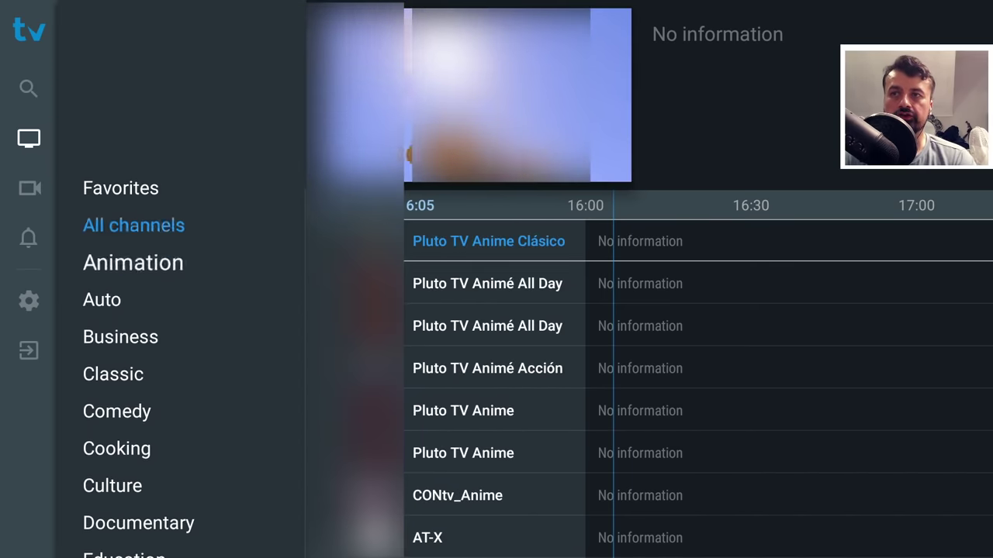
{"action": "key", "text": "Right"}
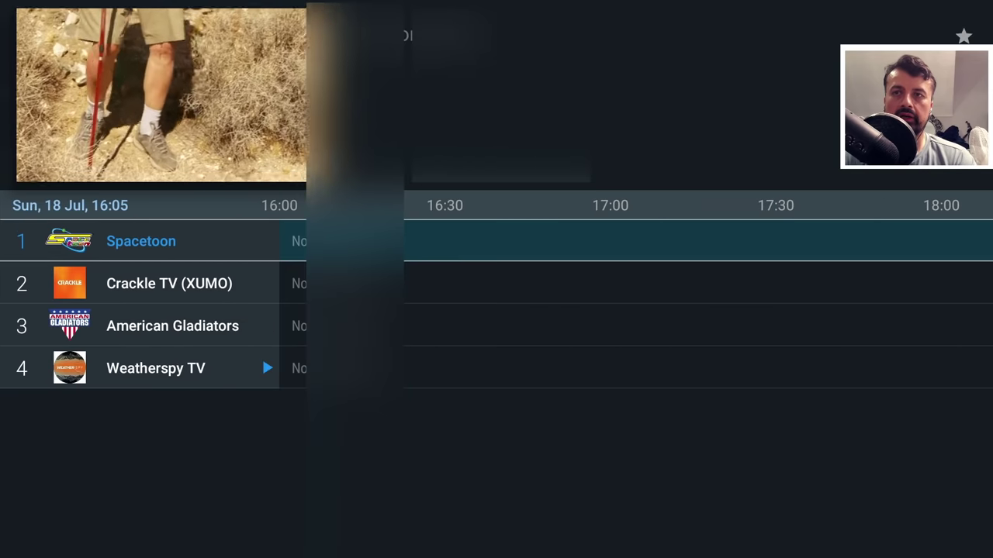
{"action": "key", "text": "Down"}
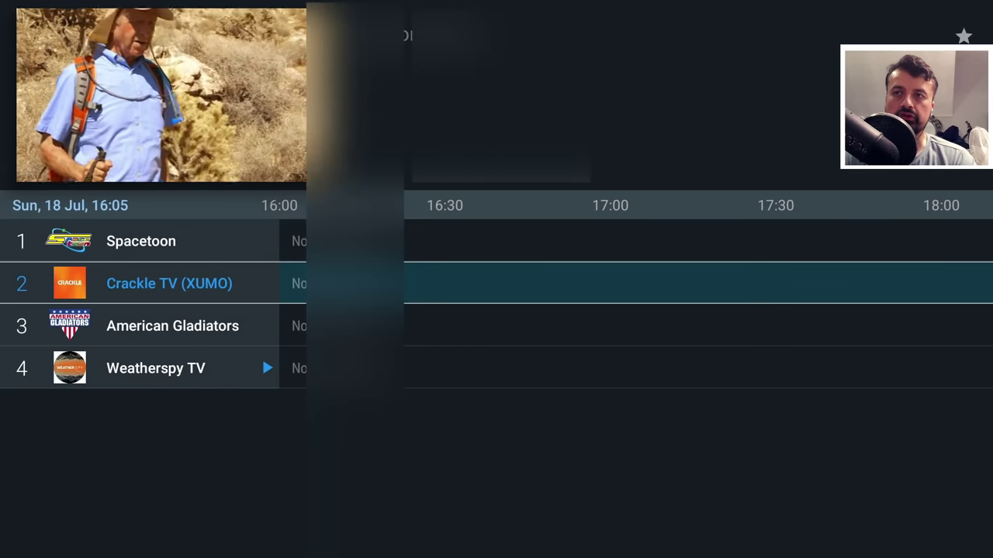
{"action": "key", "text": "Down"}
{"action": "key", "text": "Up"}
{"action": "key", "text": "Up"}
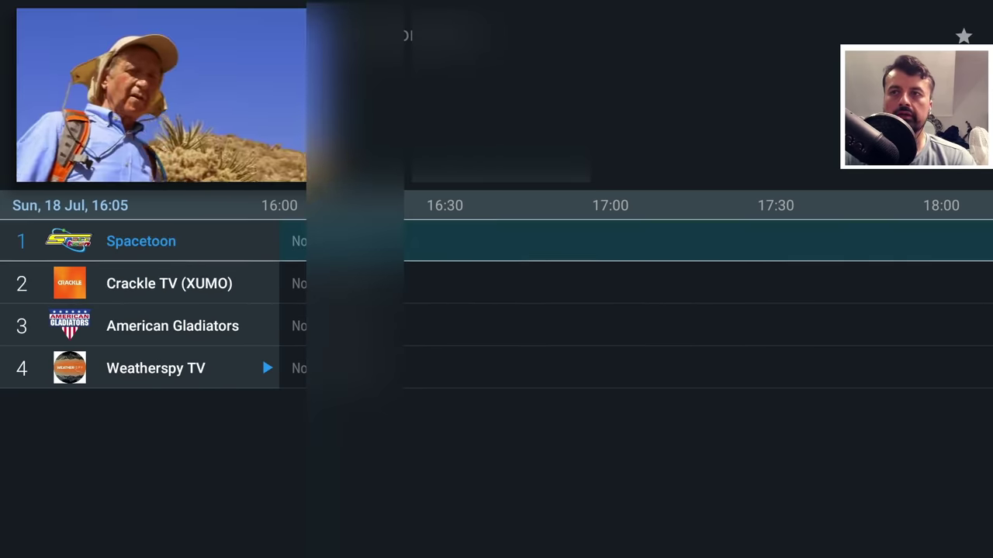
{"action": "key", "text": "Return"}
{"action": "key", "text": "Left"}
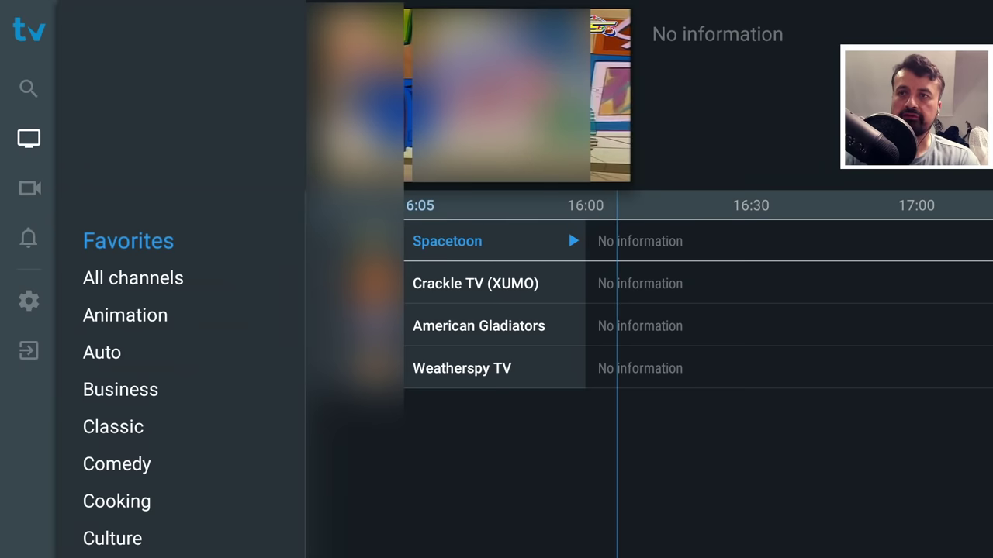
Step: Step down the categories from Auto through General, Movies and Science, wrapping back to the top
{"action": "key", "text": "Down"}
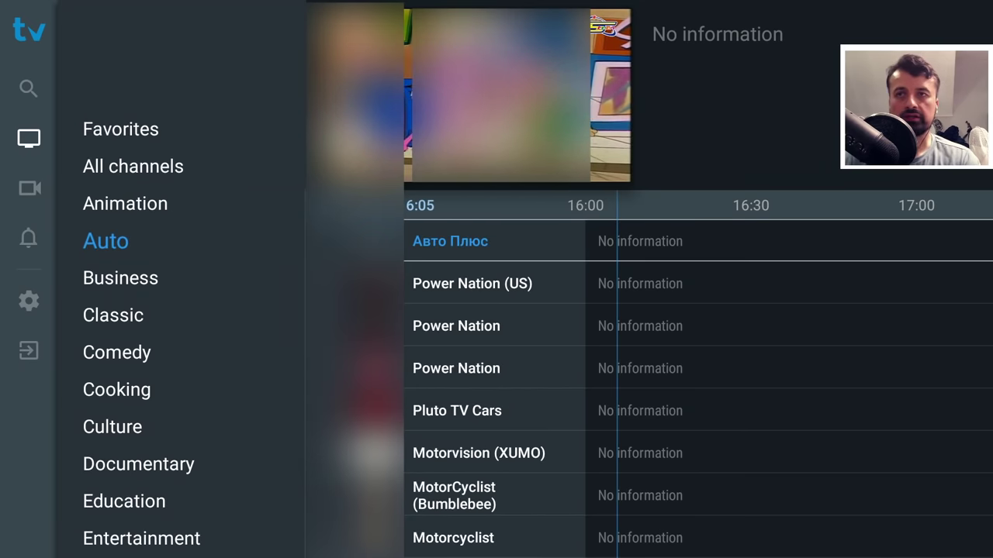
{"action": "key", "text": "Down"}
{"action": "key", "text": "Down"}
{"action": "key", "text": "Down"}
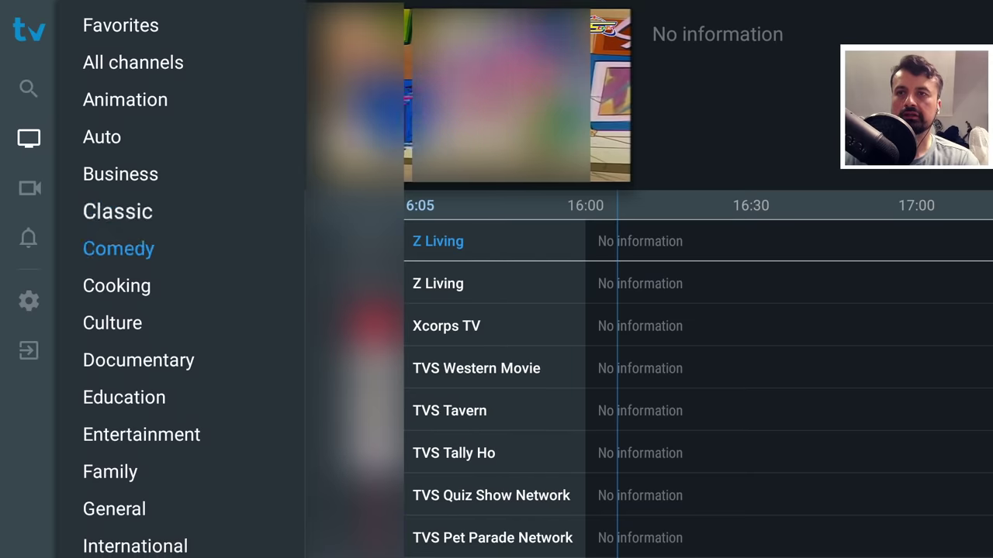
{"action": "key", "text": "Down"}
{"action": "key", "text": "Down"}
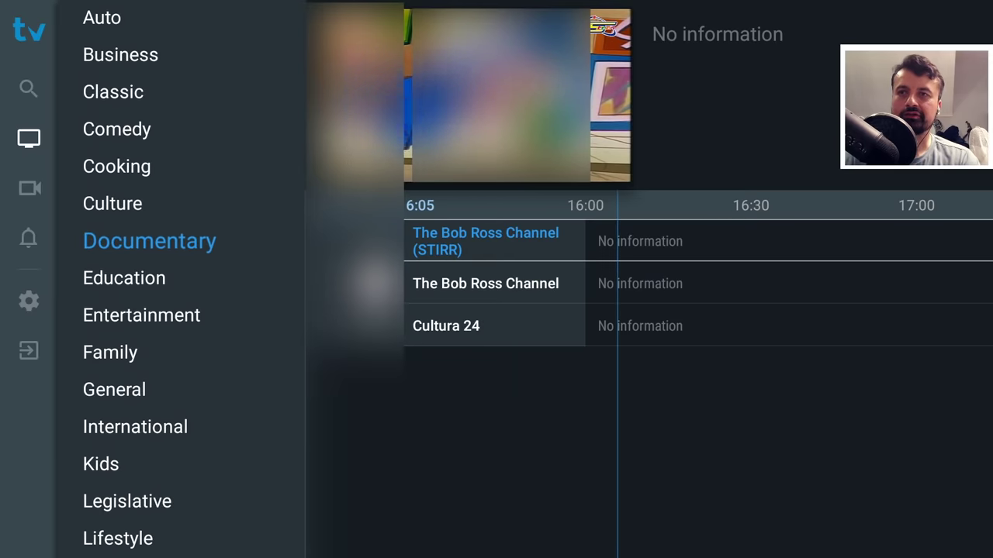
{"action": "key", "text": "Down"}
{"action": "key", "text": "Down"}
{"action": "key", "text": "Down"}
{"action": "key", "text": "Down"}
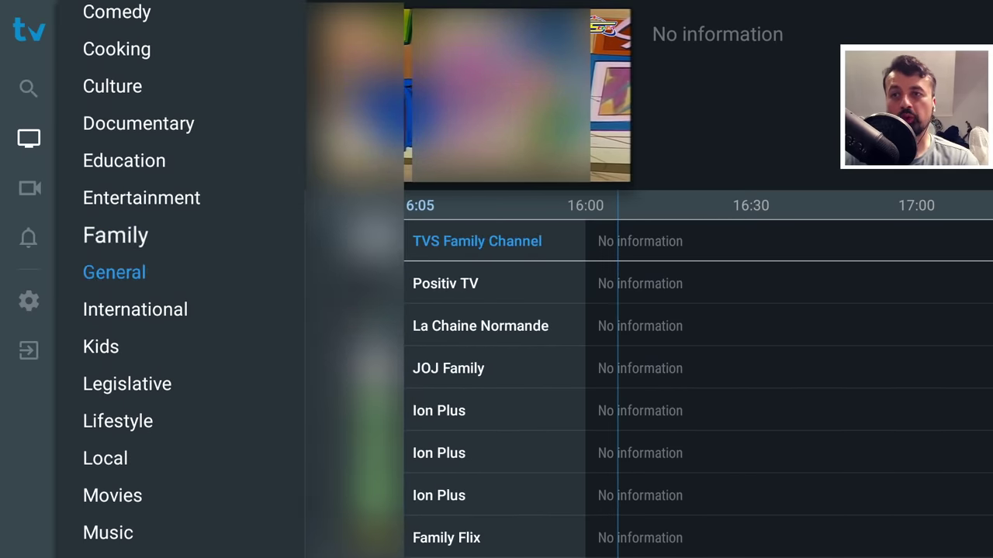
{"action": "key", "text": "Down"}
{"action": "key", "text": "Down"}
{"action": "key", "text": "Down"}
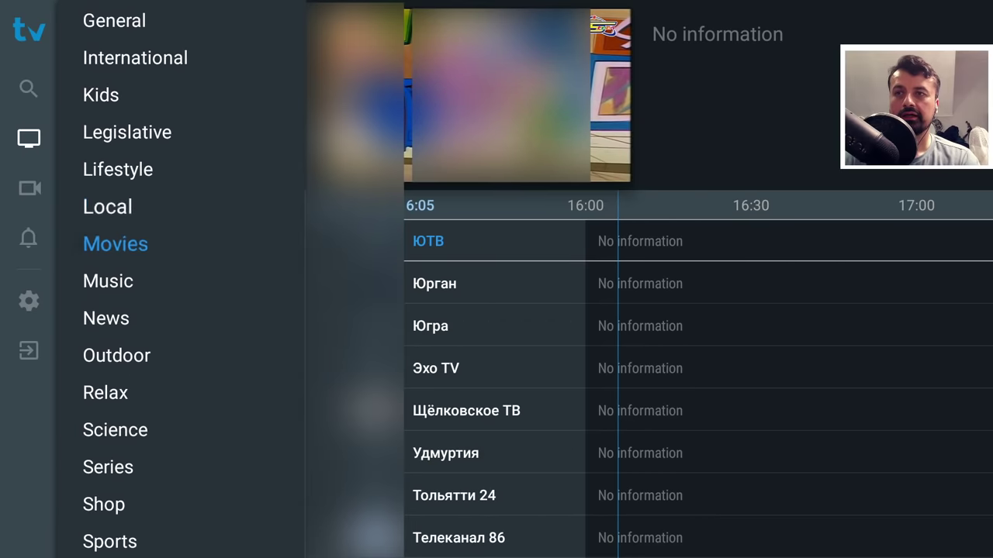
{"action": "key", "text": "Down"}
{"action": "key", "text": "Down"}
{"action": "key", "text": "Down"}
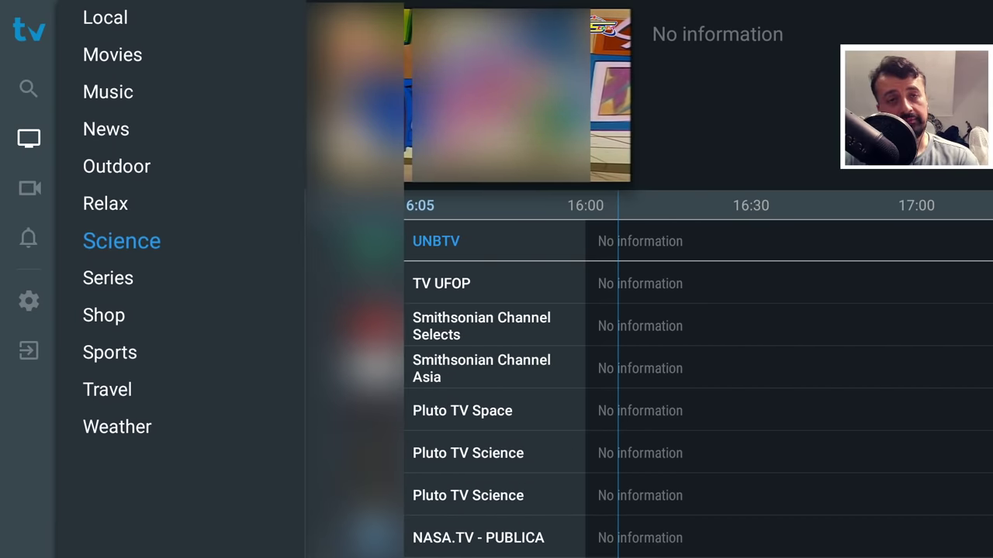
{"action": "key", "text": "Down"}
{"action": "key", "text": "Down"}
{"action": "key", "text": "Down"}
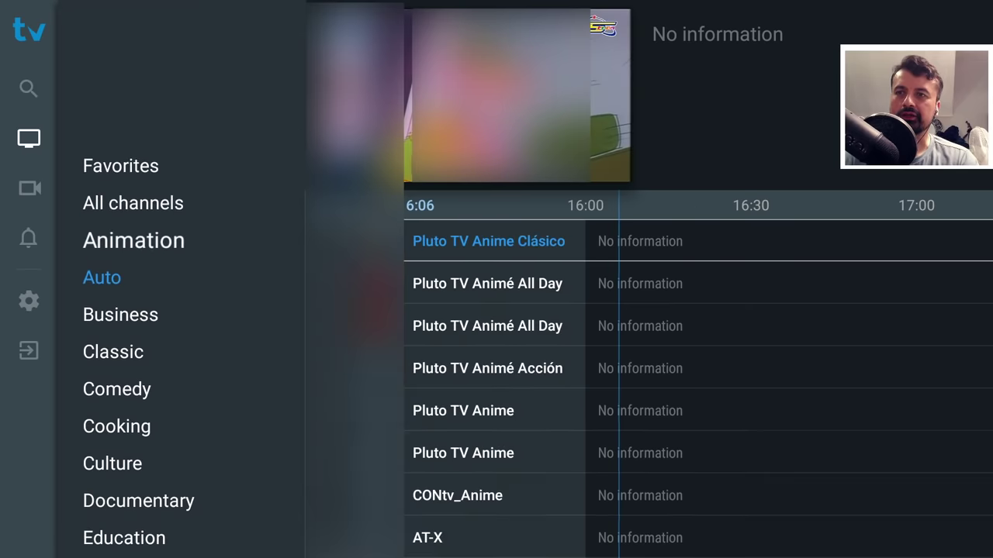
{"action": "key", "text": "Down"}
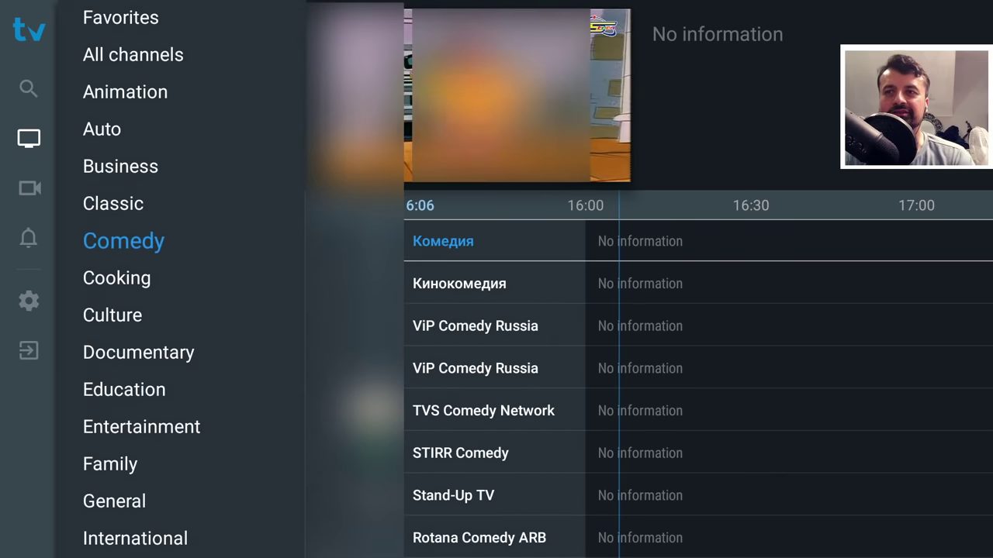